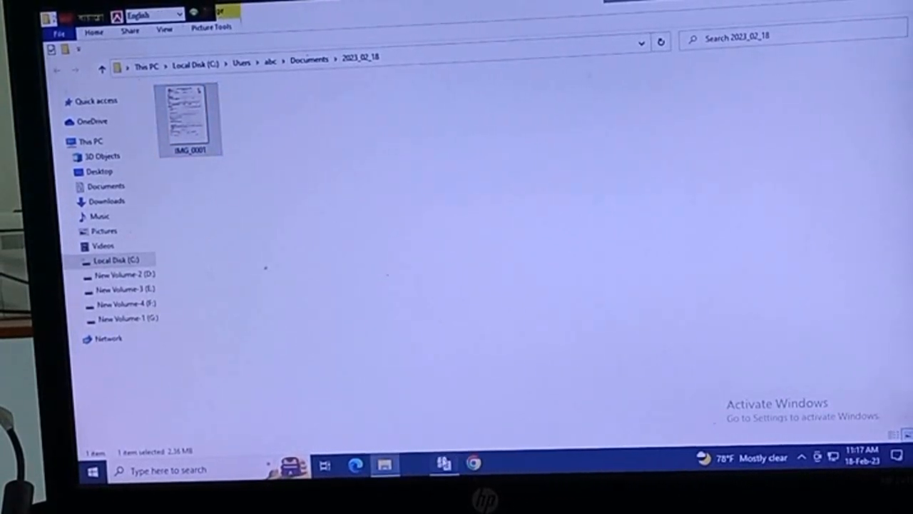
- Launch Canon IJ Scan Utility from the taskbar
{"action": "left_click", "coordinate": [443, 464]}
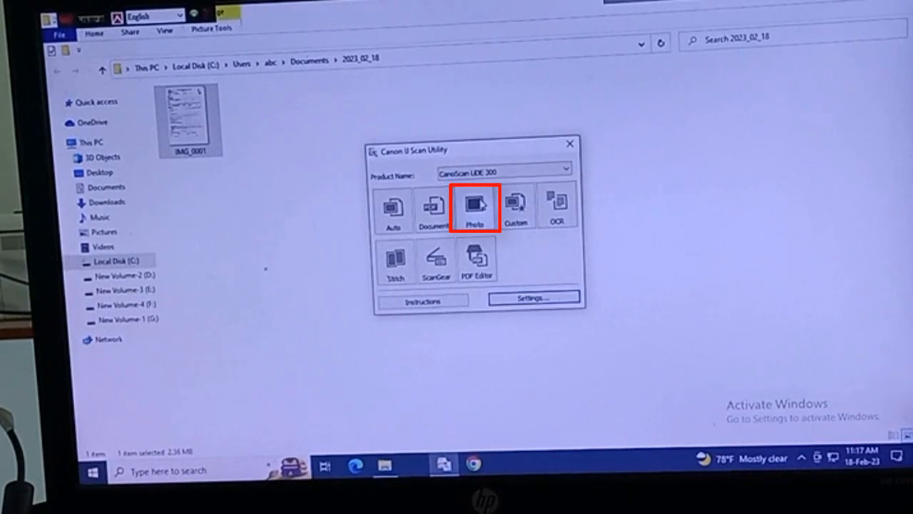
- Scan the next form page as IMG_0002, then copy IMG_0001 and IMG_0002
{"action": "left_click", "coordinate": [477, 208]}
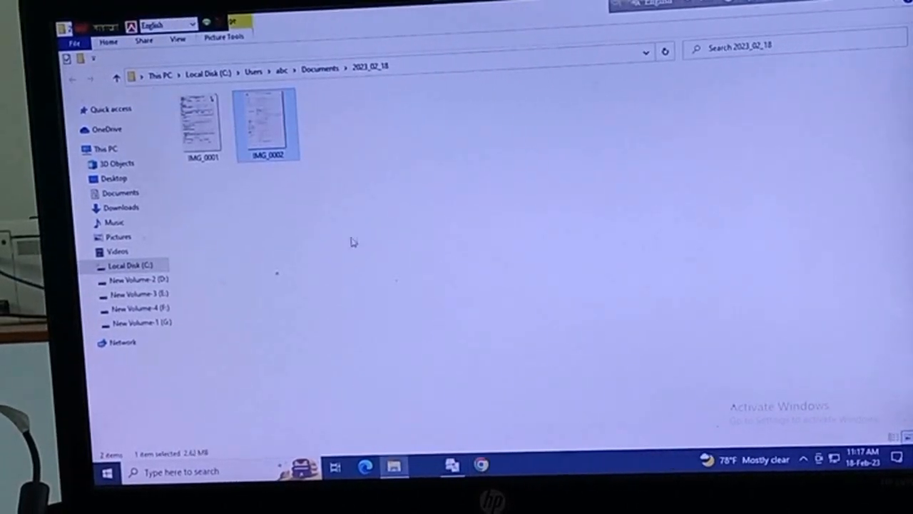
{"action": "left_click", "coordinate": [191, 130]}
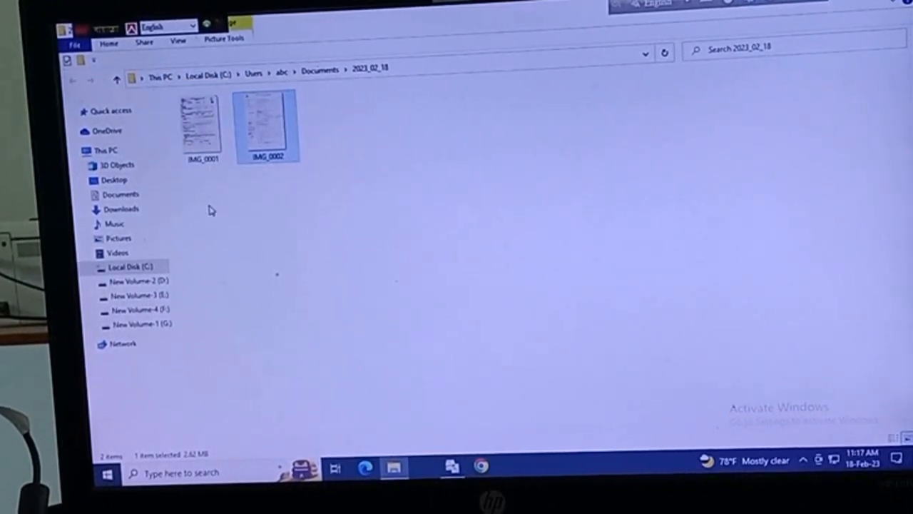
{"action": "left_click_drag", "start_coordinate": [195, 195], "coordinate": [265, 120]}
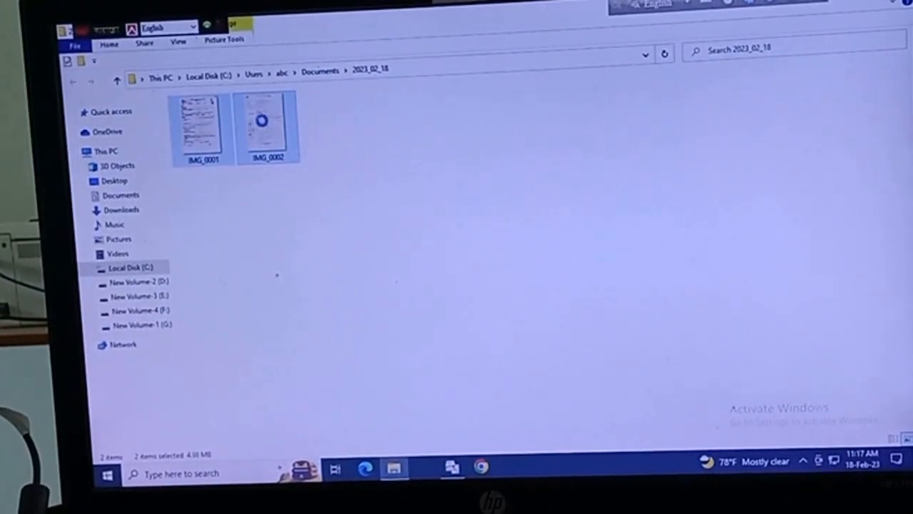
{"action": "right_click", "coordinate": [261, 119]}
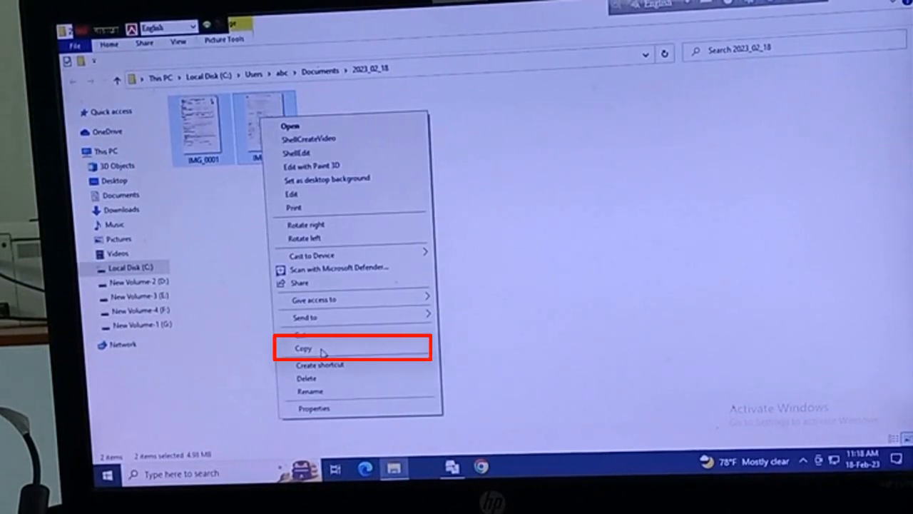
{"action": "left_click", "coordinate": [321, 351]}
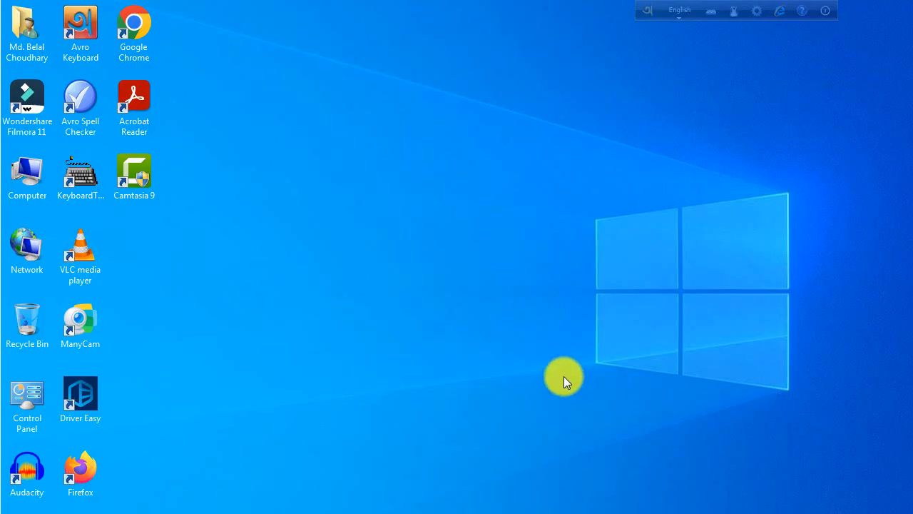
- Create a new Microsoft Word document on the desktop named 'Admission Form'
{"action": "right_click", "coordinate": [384, 185]}
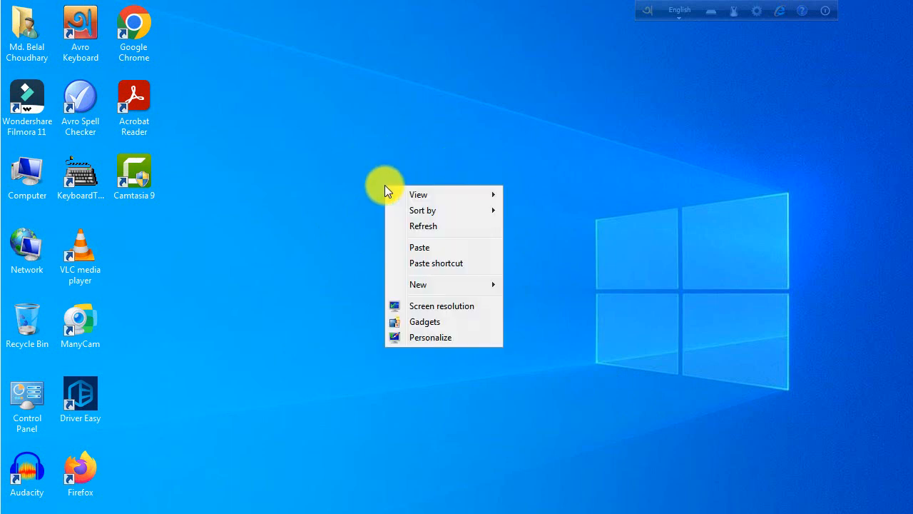
{"action": "mouse_move", "coordinate": [480, 284]}
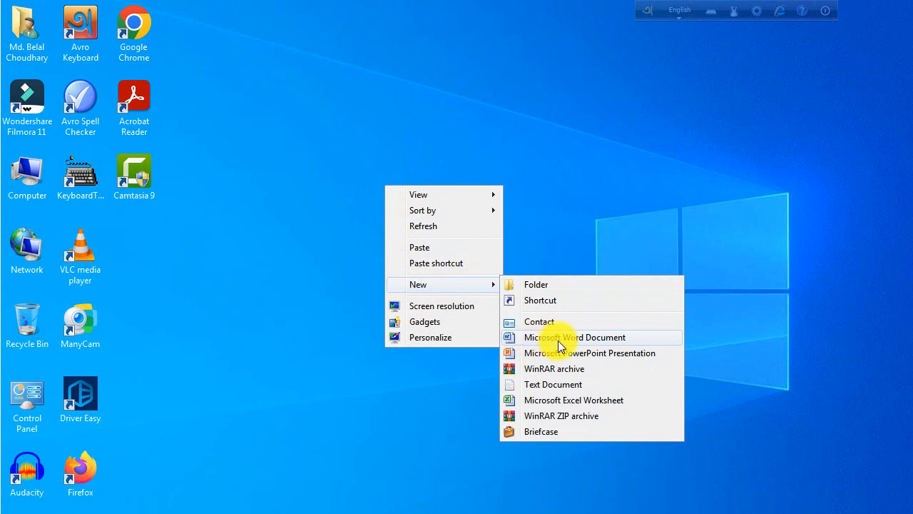
{"action": "left_click", "coordinate": [642, 338]}
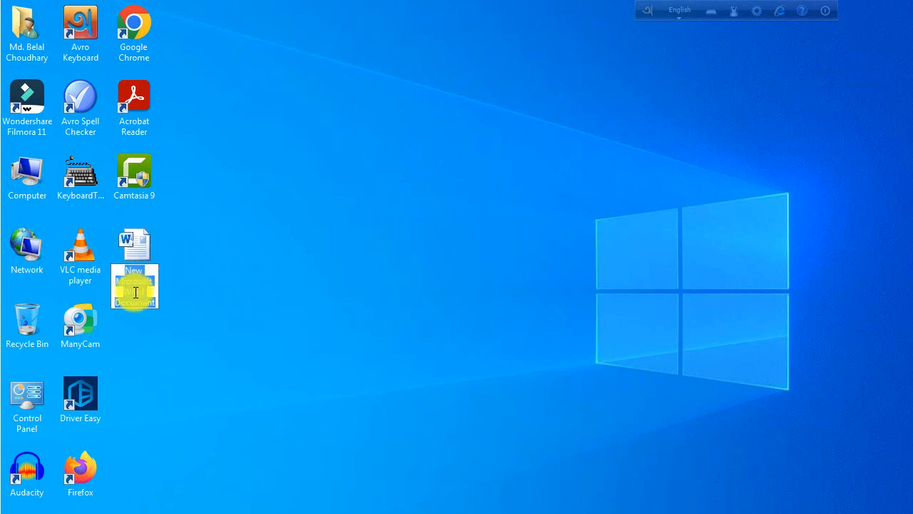
{"action": "type", "text": "Admission"}
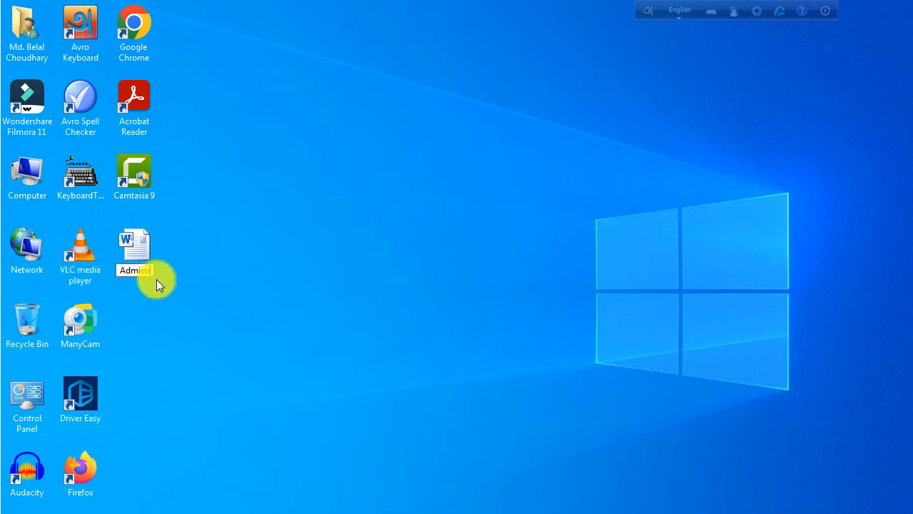
{"action": "type", "text": " Form"}
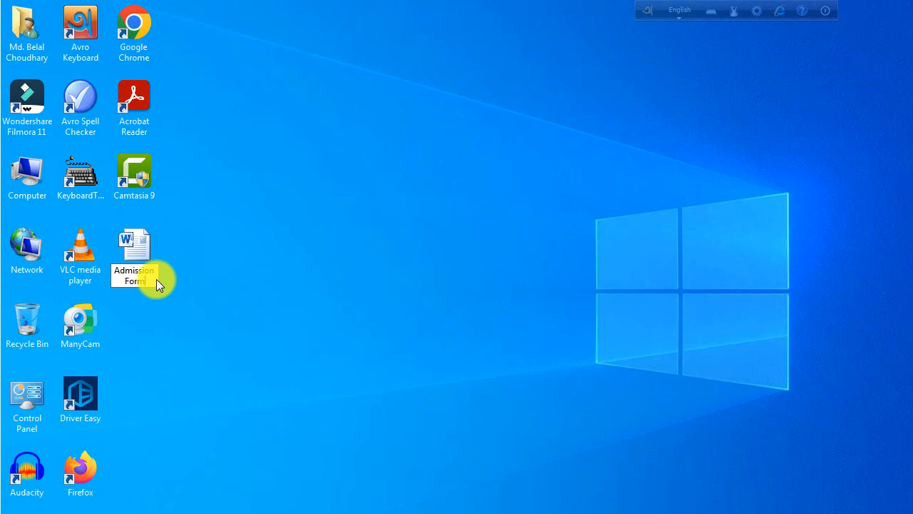
{"action": "key", "text": "Return"}
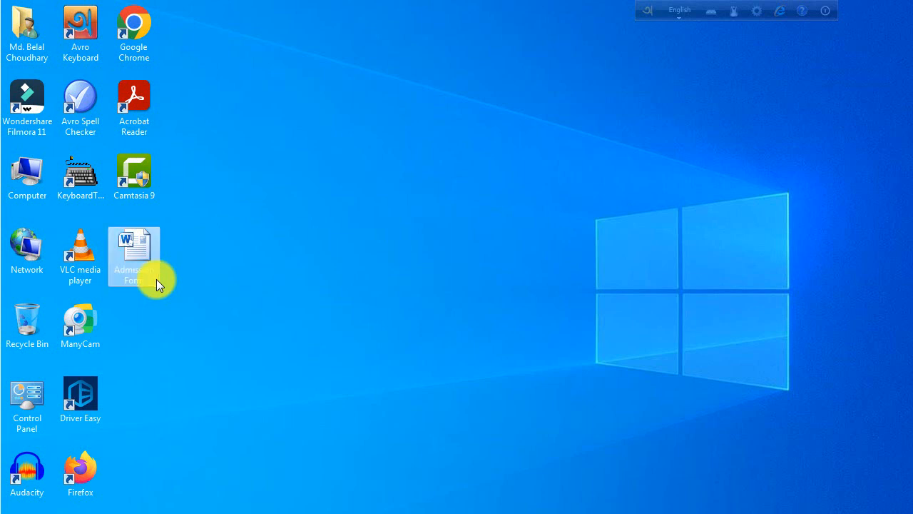
{"action": "left_click", "coordinate": [396, 302]}
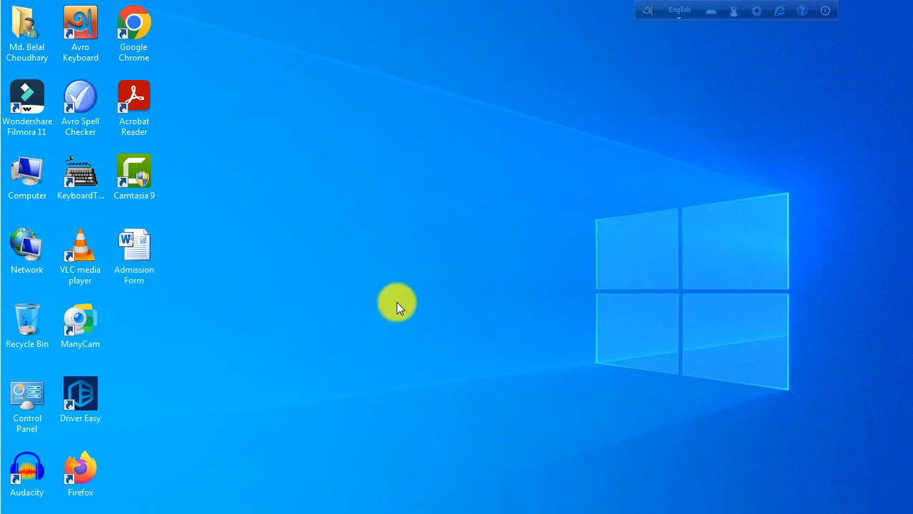
- Open Admission Form, paste both scans into it, and select the Bengali form picture
{"action": "double_click", "coordinate": [143, 244]}
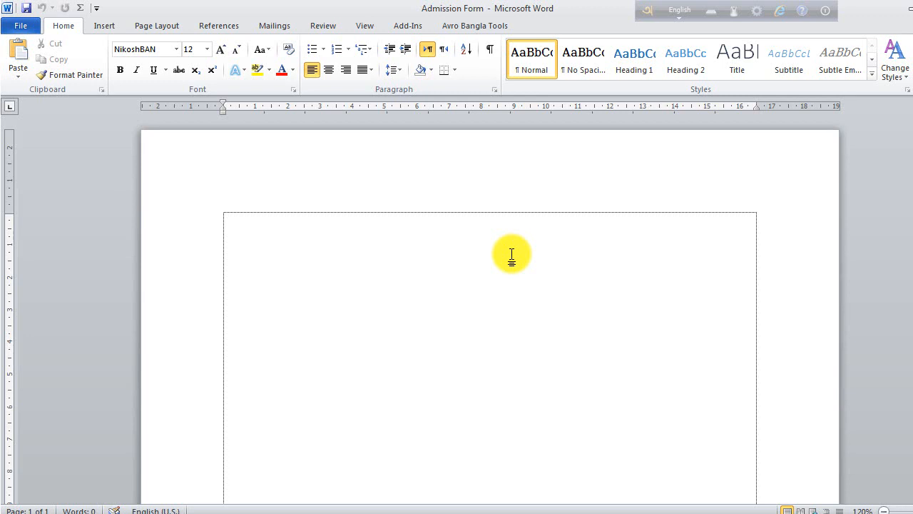
{"action": "key", "text": "ctrl+v"}
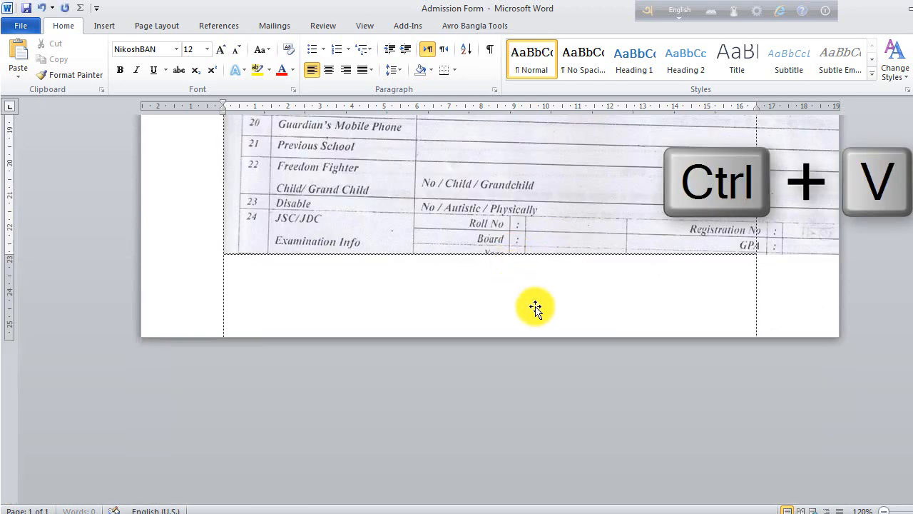
{"action": "scroll", "coordinate": [638, 297], "scroll_direction": "up", "scroll_amount": 10}
{"action": "scroll", "coordinate": [637, 298], "scroll_direction": "up", "scroll_amount": 15}
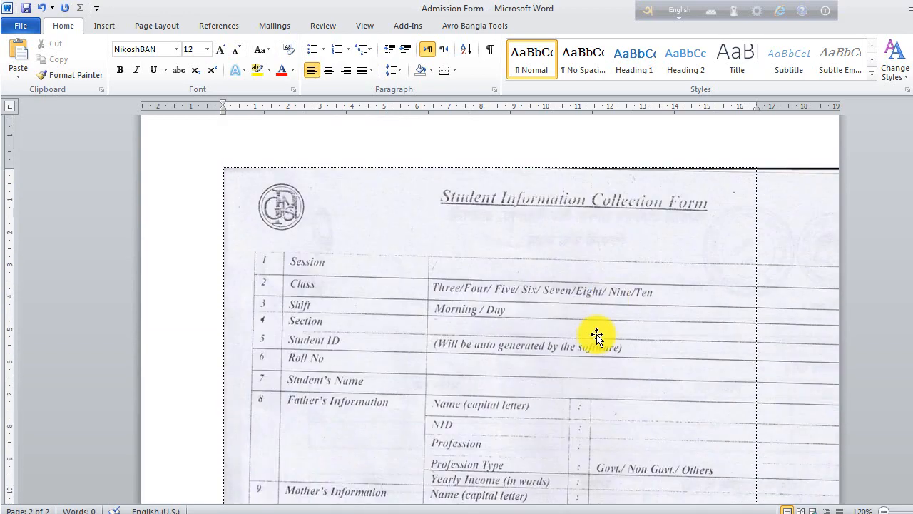
{"action": "scroll", "coordinate": [681, 323], "scroll_direction": "up", "scroll_amount": 10}
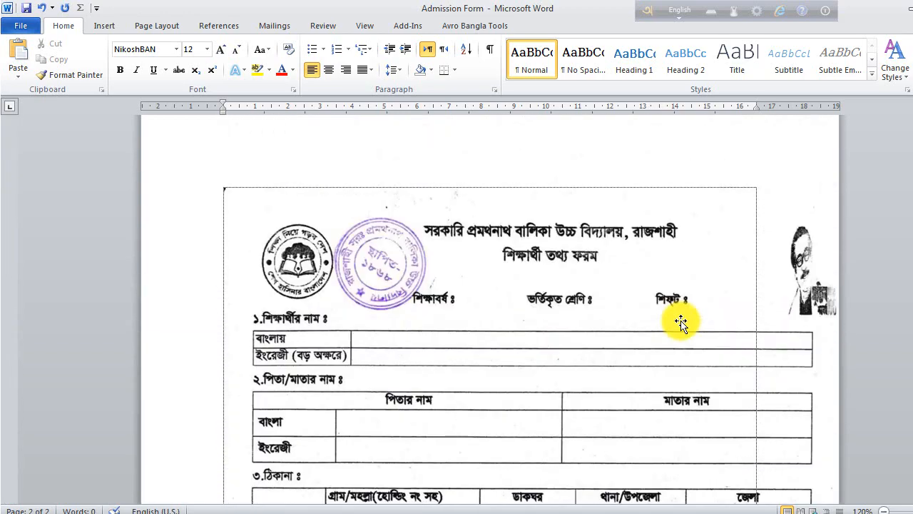
{"action": "left_click", "coordinate": [540, 257]}
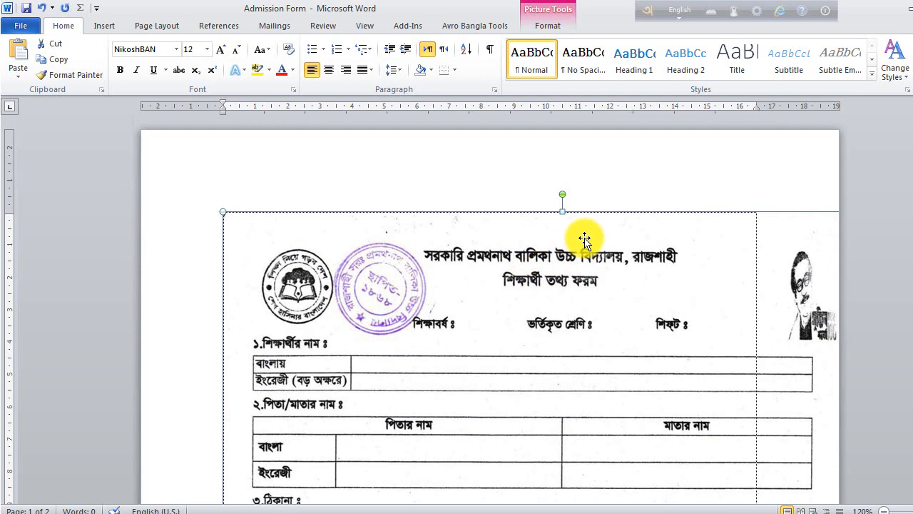
- Set the Bengali form picture to In Front of Text wrapping and move it up-left
{"action": "left_click", "coordinate": [552, 25]}
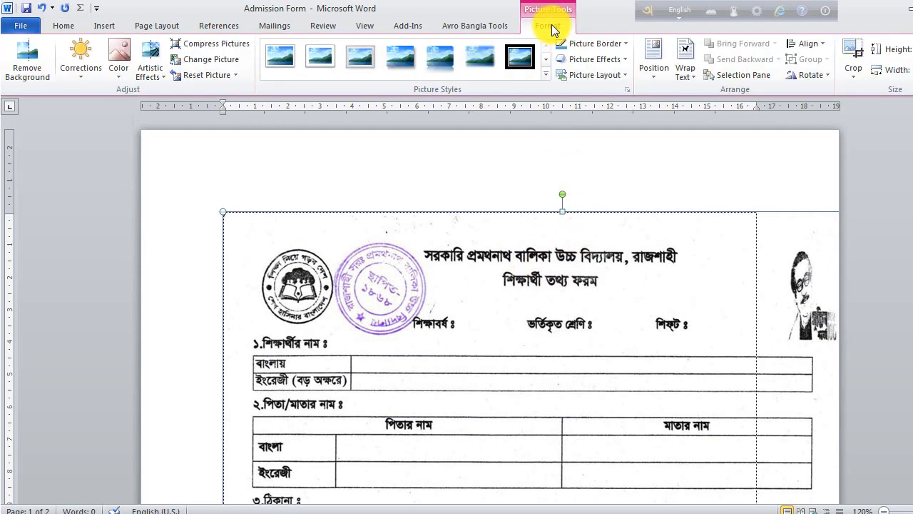
{"action": "left_click", "coordinate": [693, 76]}
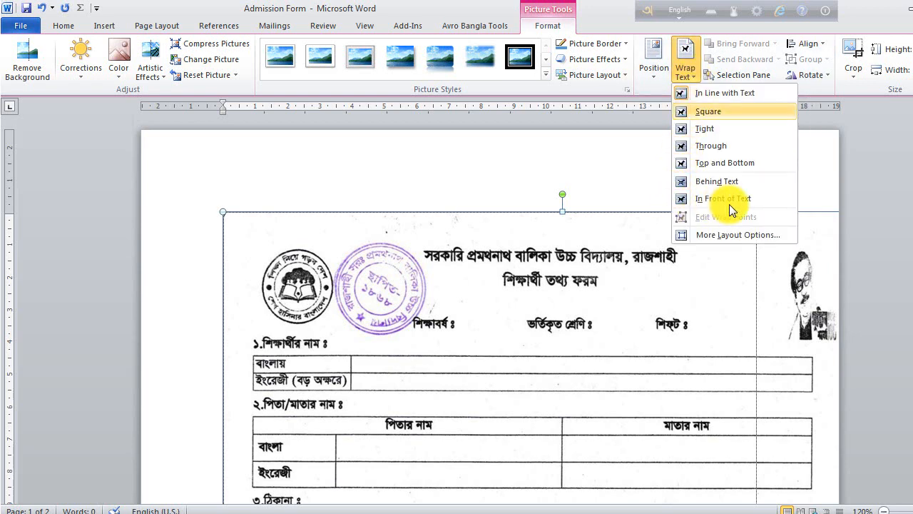
{"action": "key", "text": "Up"}
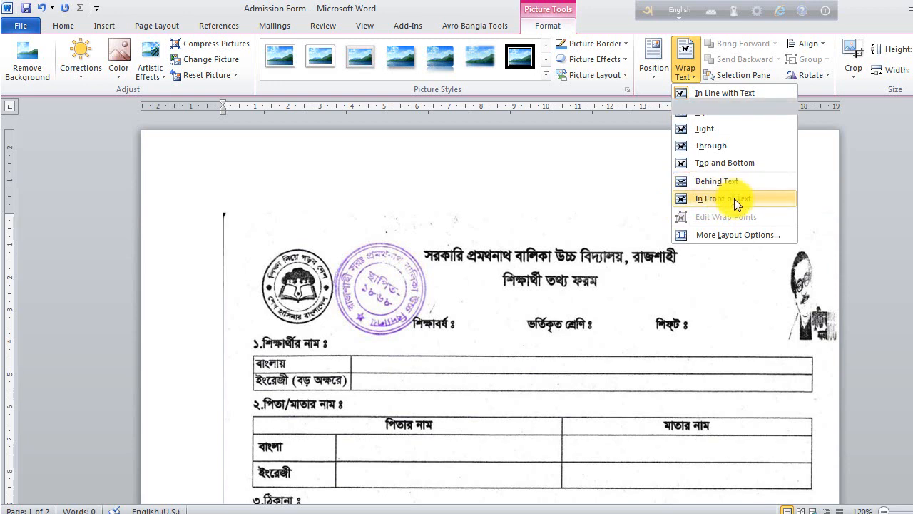
{"action": "left_click", "coordinate": [735, 199]}
{"action": "left_click_drag", "start_coordinate": [649, 263], "coordinate": [617, 316]}
- Float the Student Information form picture in front of text and move it up-left
{"action": "scroll", "coordinate": [618, 316], "scroll_direction": "up", "scroll_amount": 4}
{"action": "left_click", "coordinate": [671, 259]}
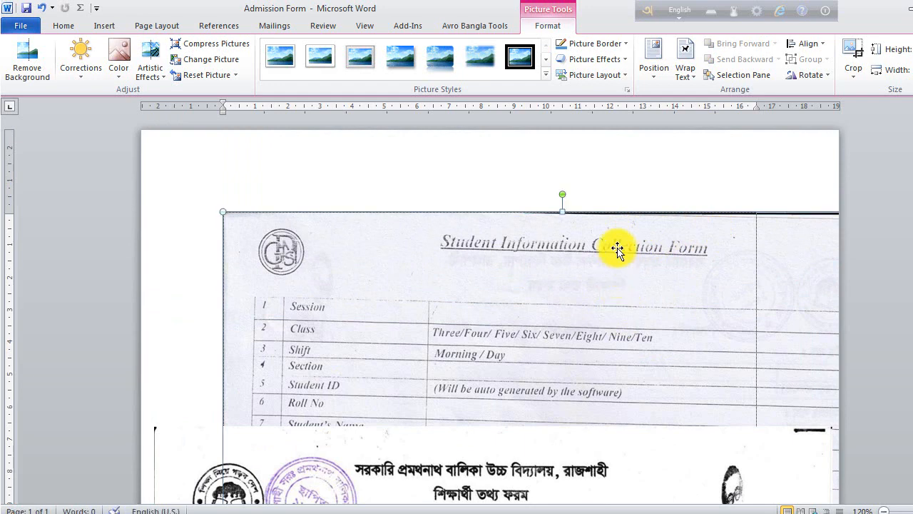
{"action": "left_click", "coordinate": [695, 75]}
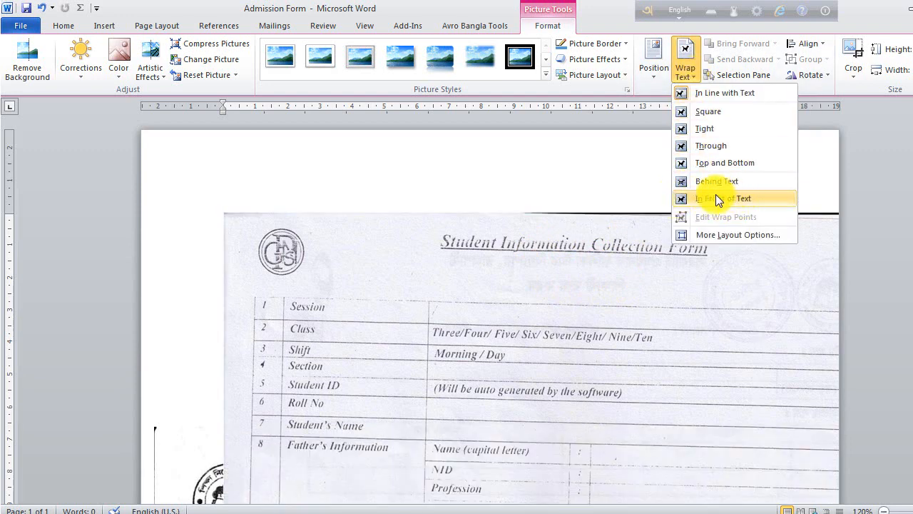
{"action": "left_click", "coordinate": [751, 196]}
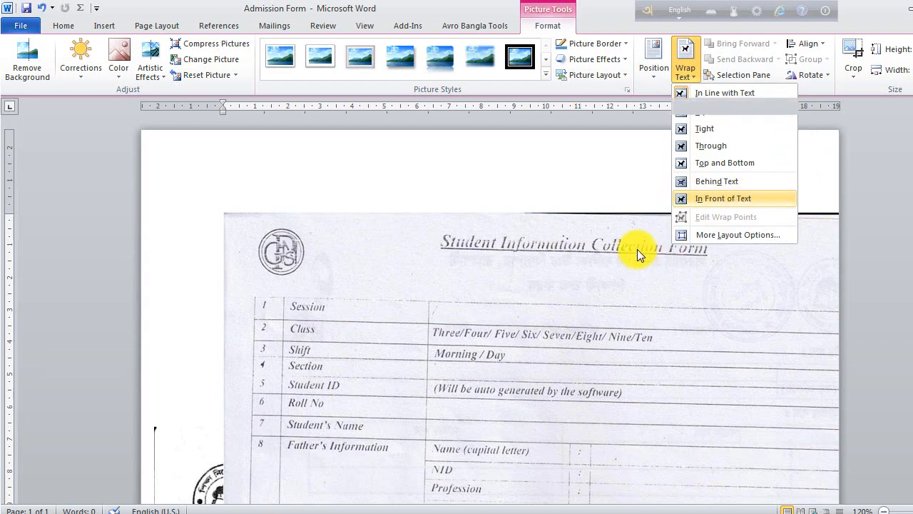
{"action": "left_click_drag", "start_coordinate": [777, 257], "coordinate": [702, 241]}
- Move the English form lower and place the Bengali form picture near the page top
{"action": "scroll", "coordinate": [659, 298], "scroll_direction": "down", "scroll_amount": 3}
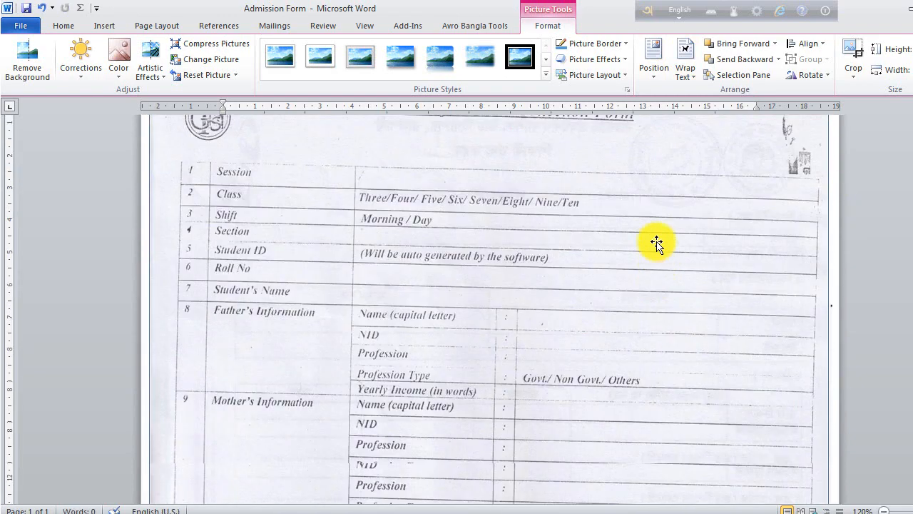
{"action": "scroll", "coordinate": [656, 357], "scroll_direction": "up", "scroll_amount": 4}
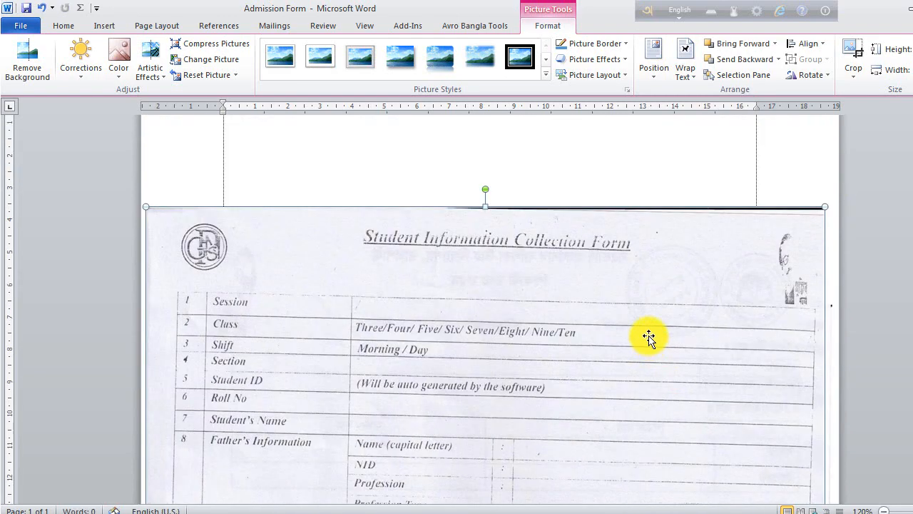
{"action": "left_click_drag", "start_coordinate": [645, 302], "coordinate": [638, 330]}
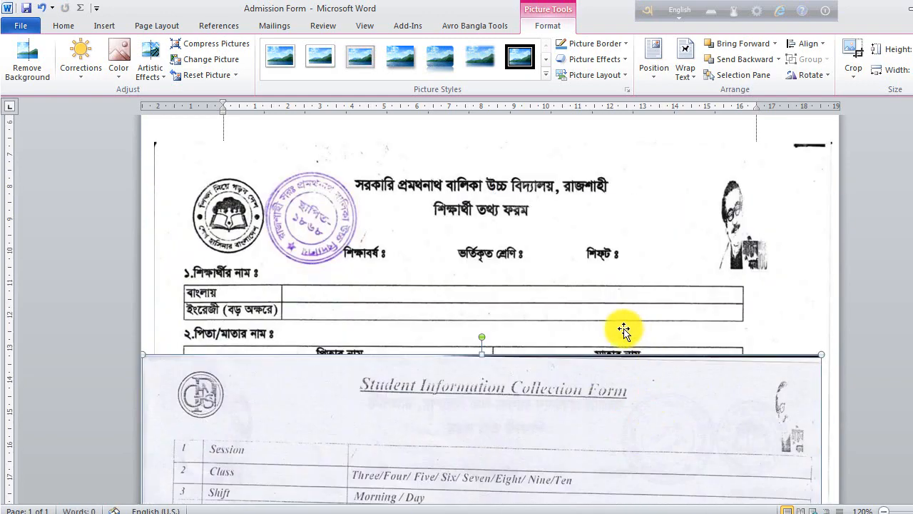
{"action": "left_click_drag", "start_coordinate": [639, 403], "coordinate": [638, 445]}
{"action": "left_click", "coordinate": [570, 245]}
{"action": "scroll", "coordinate": [571, 284], "scroll_direction": "up", "scroll_amount": 3}
{"action": "left_click_drag", "start_coordinate": [579, 366], "coordinate": [573, 161]}
{"action": "left_click_drag", "start_coordinate": [595, 316], "coordinate": [670, 344]}
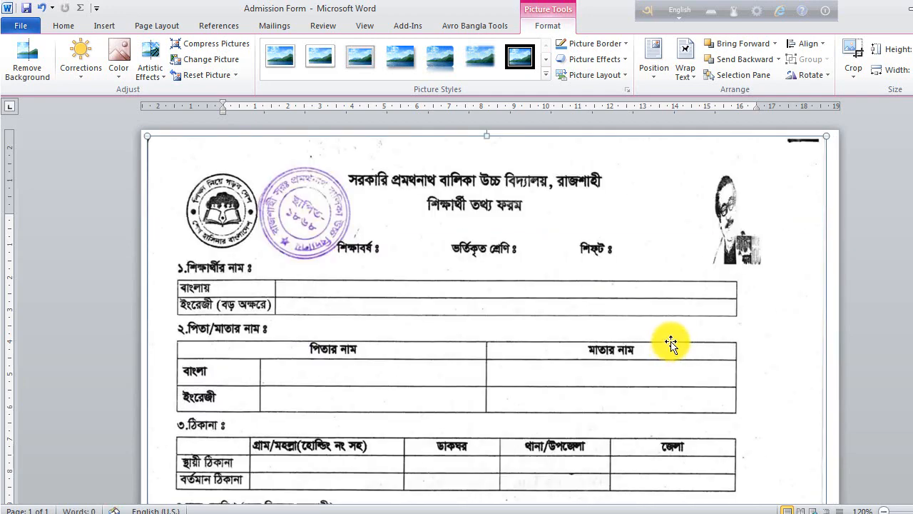
- Push the Student Information form further down and drop the Bengali form lower on page 1
{"action": "scroll", "coordinate": [671, 342], "scroll_direction": "down", "scroll_amount": 10}
{"action": "left_click", "coordinate": [666, 245]}
{"action": "left_click_drag", "start_coordinate": [666, 245], "coordinate": [638, 383]}
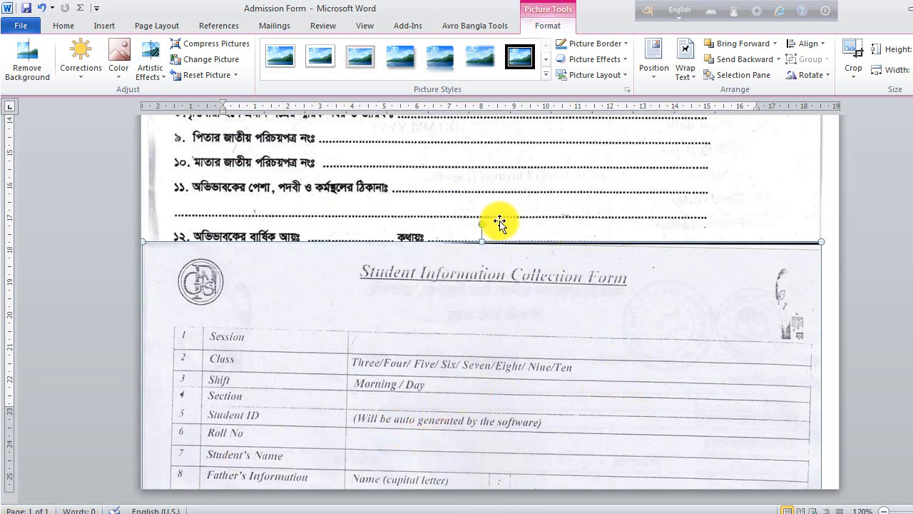
{"action": "scroll", "coordinate": [563, 323], "scroll_direction": "up", "scroll_amount": 10}
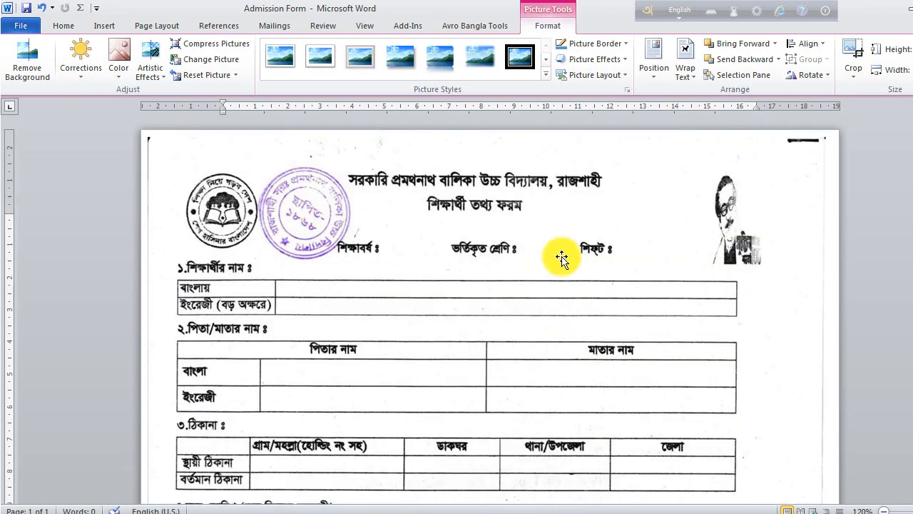
{"action": "left_click_drag", "start_coordinate": [563, 214], "coordinate": [556, 379]}
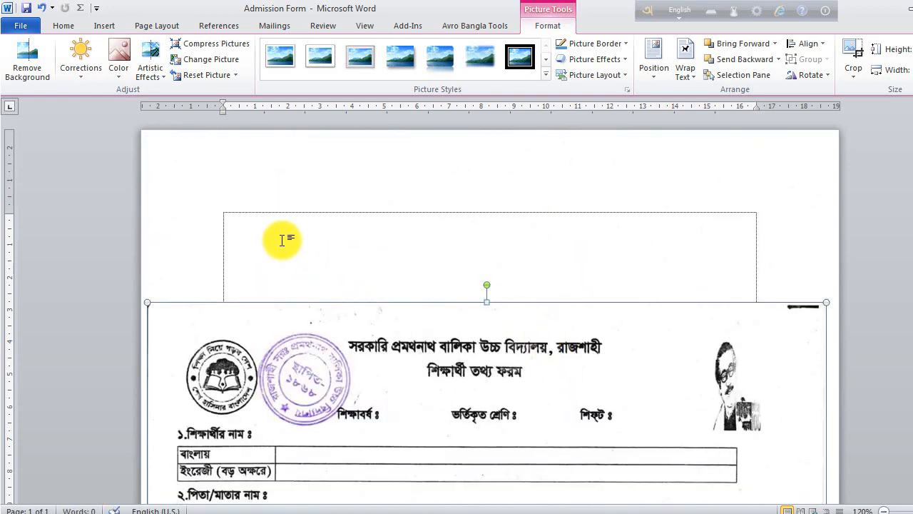
- Insert a page break at the top of page 1 and select the form picture on page 2
{"action": "left_click", "coordinate": [248, 212]}
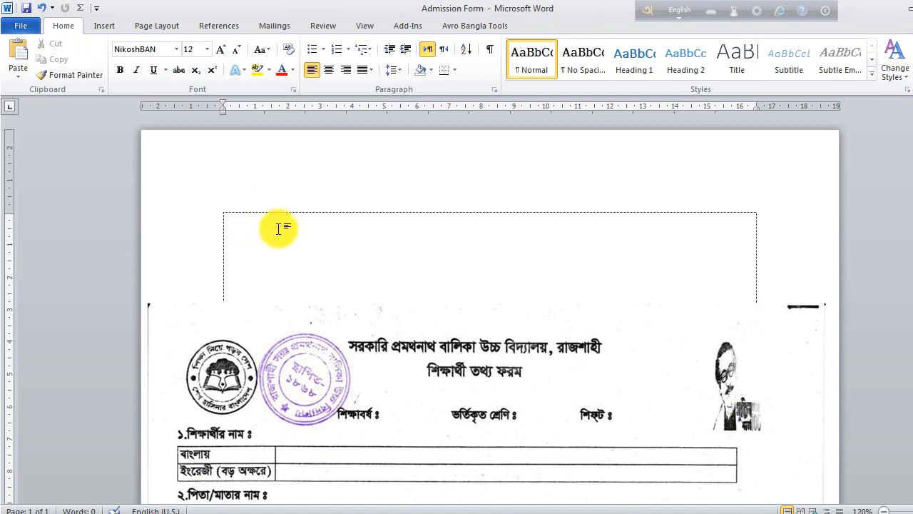
{"action": "key", "text": "ctrl+Return"}
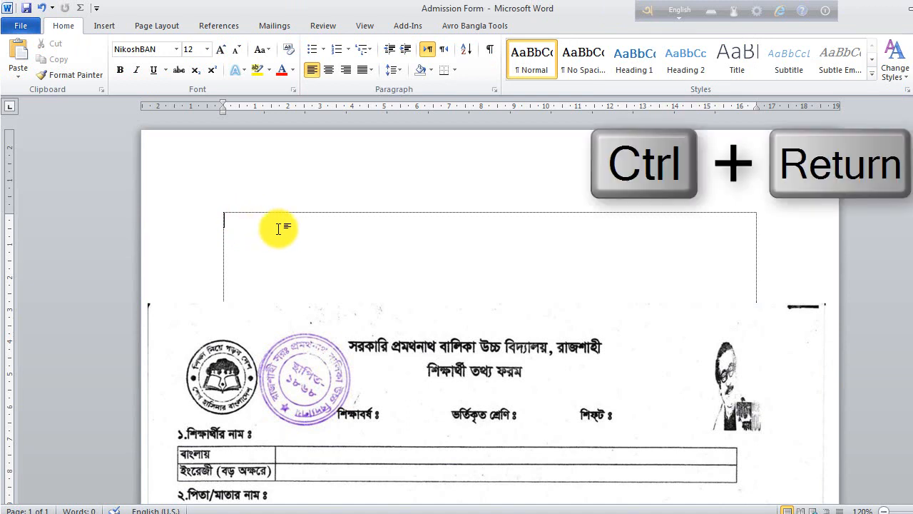
{"action": "key", "text": "ctrl+Return"}
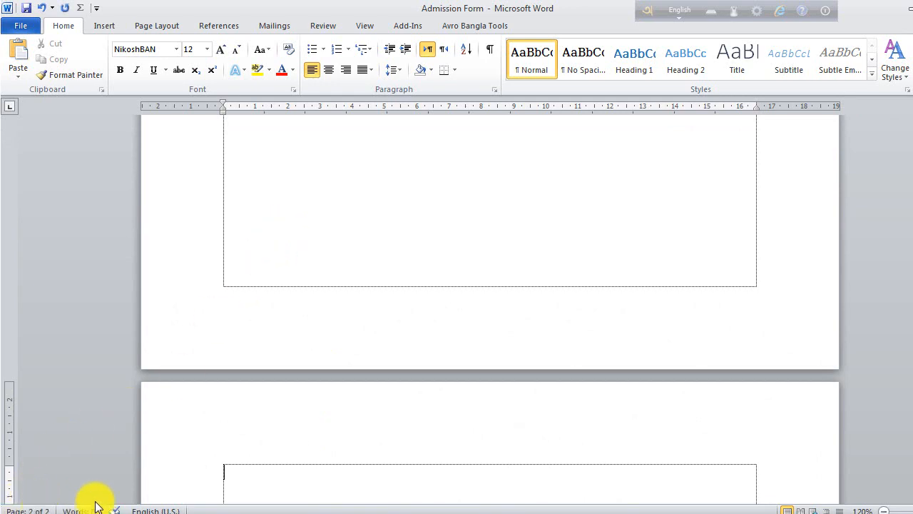
{"action": "scroll", "coordinate": [488, 456], "scroll_direction": "down", "scroll_amount": 7}
{"action": "left_click", "coordinate": [515, 276]}
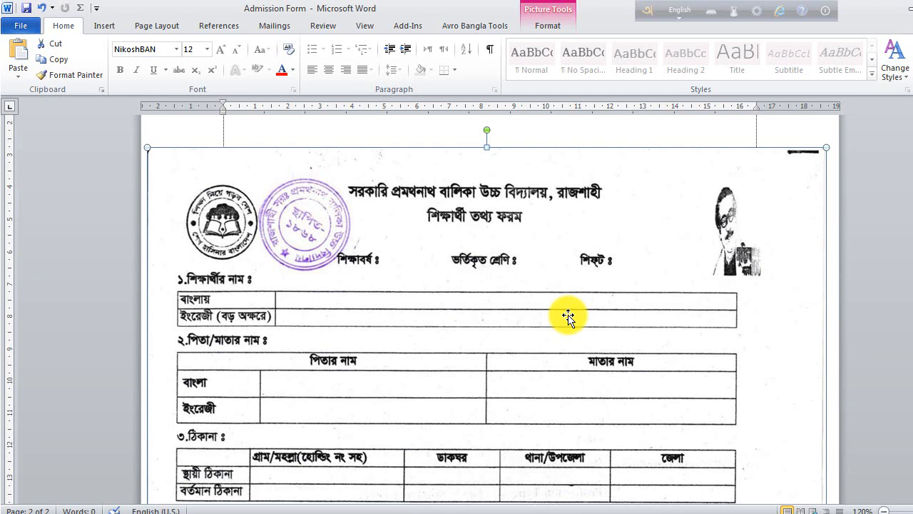
- Cut the Bengali form picture from page 2 and paste it at the top of page 1
{"action": "right_click", "coordinate": [533, 177]}
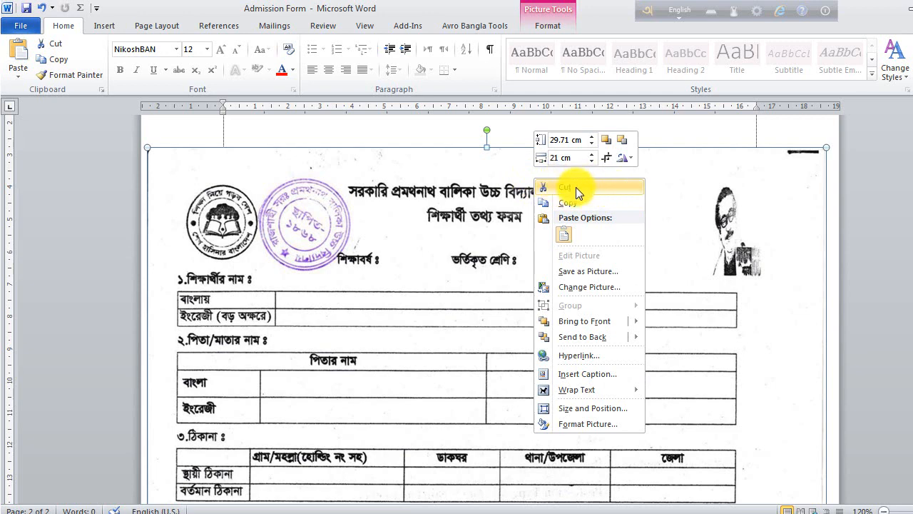
{"action": "left_click", "coordinate": [599, 187]}
{"action": "scroll", "coordinate": [642, 289], "scroll_direction": "up", "scroll_amount": 2}
{"action": "scroll", "coordinate": [638, 287], "scroll_direction": "up", "scroll_amount": 5}
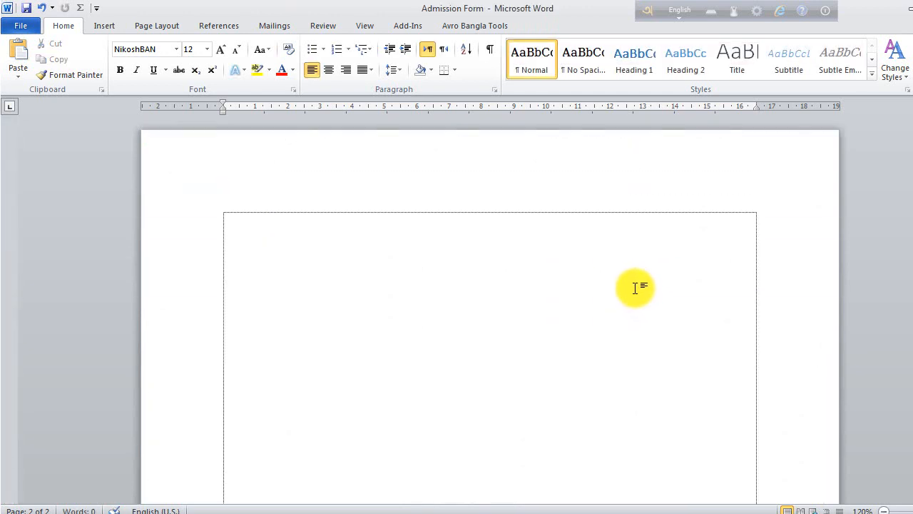
{"action": "left_click", "coordinate": [236, 218]}
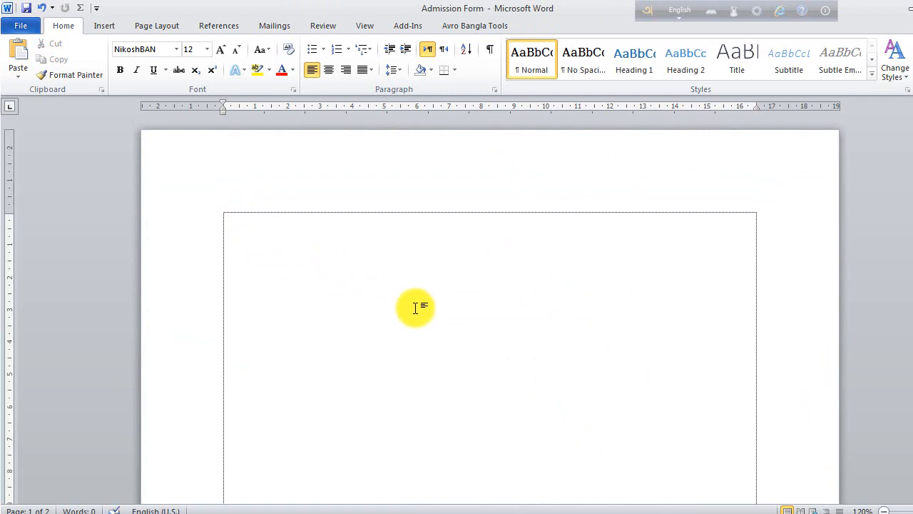
{"action": "key", "text": "ctrl+v"}
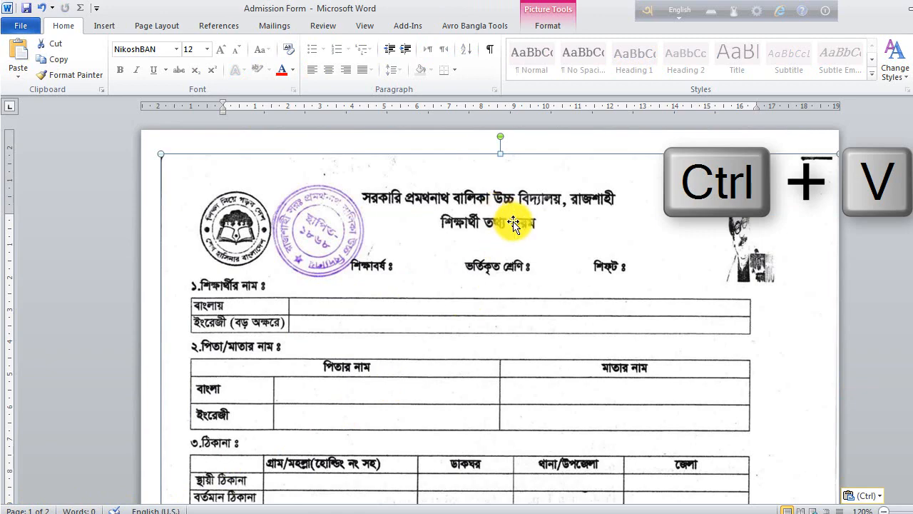
{"action": "left_click_drag", "start_coordinate": [550, 250], "coordinate": [548, 244]}
- Shrink the pasted form picture from its top corners and reposition it on page 1
{"action": "scroll", "coordinate": [581, 286], "scroll_direction": "down", "scroll_amount": 10}
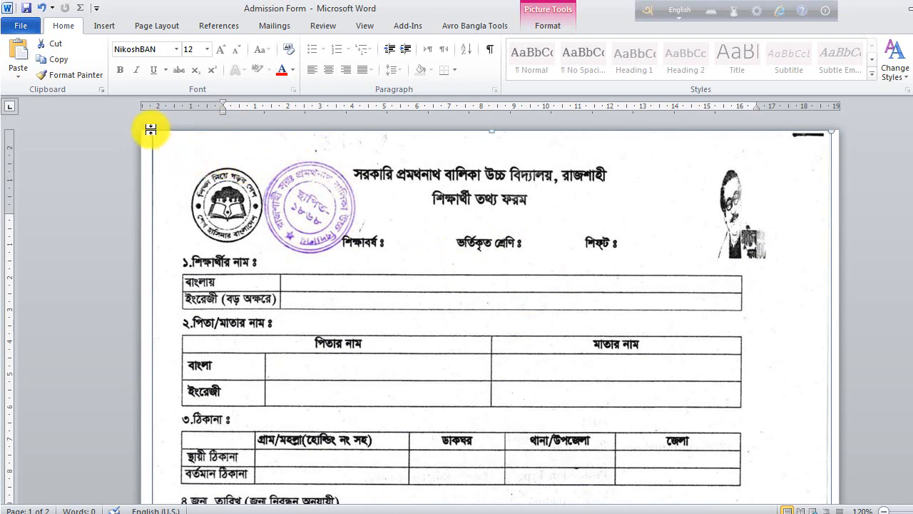
{"action": "left_click_drag", "start_coordinate": [384, 152], "coordinate": [184, 173]}
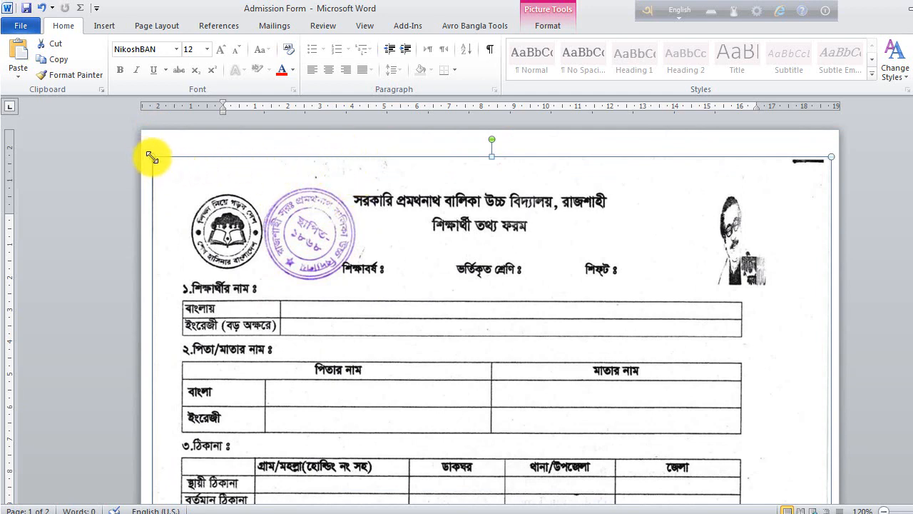
{"action": "left_click_drag", "start_coordinate": [152, 157], "coordinate": [220, 241]}
{"action": "left_click_drag", "start_coordinate": [539, 407], "coordinate": [522, 359]}
{"action": "scroll", "coordinate": [526, 350], "scroll_direction": "down", "scroll_amount": 10}
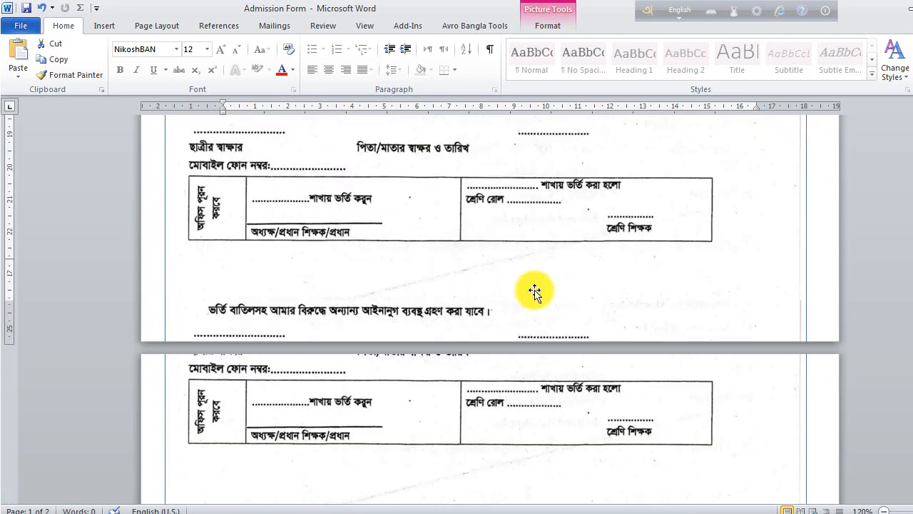
{"action": "scroll", "coordinate": [535, 291], "scroll_direction": "down", "scroll_amount": 3}
{"action": "scroll", "coordinate": [535, 292], "scroll_direction": "up", "scroll_amount": 2}
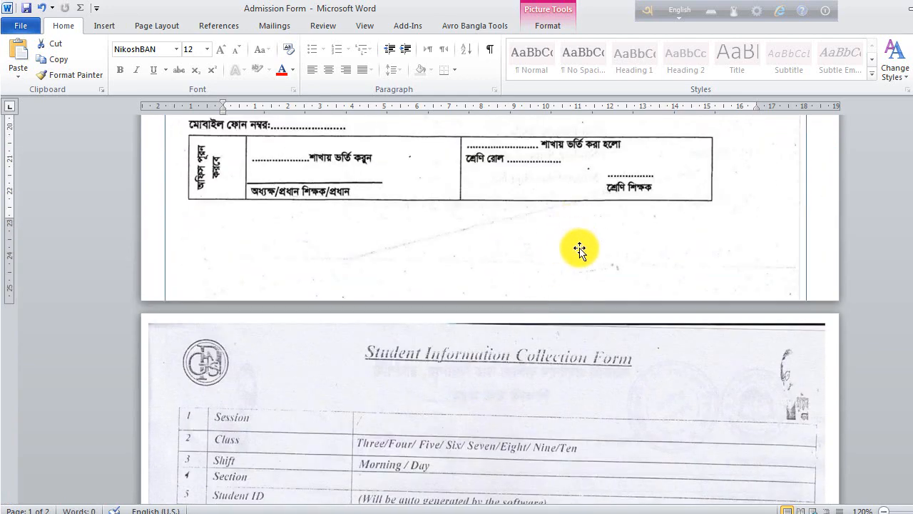
{"action": "scroll", "coordinate": [580, 248], "scroll_direction": "up", "scroll_amount": 15}
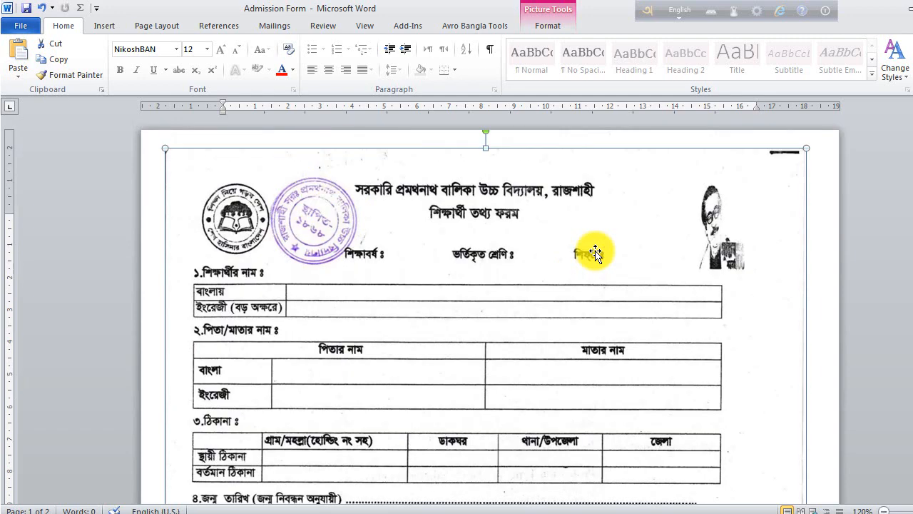
{"action": "left_click_drag", "start_coordinate": [807, 149], "coordinate": [781, 198]}
{"action": "left_click_drag", "start_coordinate": [585, 317], "coordinate": [605, 272]}
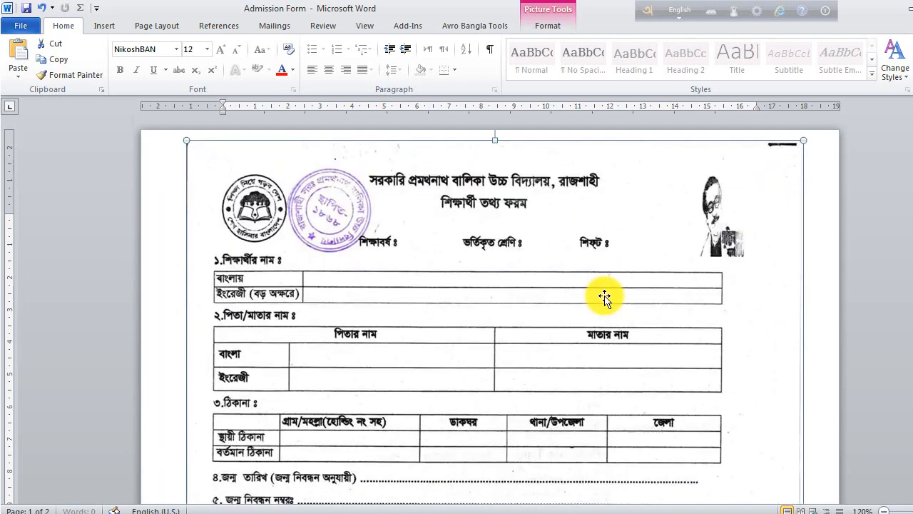
- Enlarge the form picture toward the page's top-left and bottom-right so it fills page 1
{"action": "scroll", "coordinate": [604, 298], "scroll_direction": "down", "scroll_amount": 15}
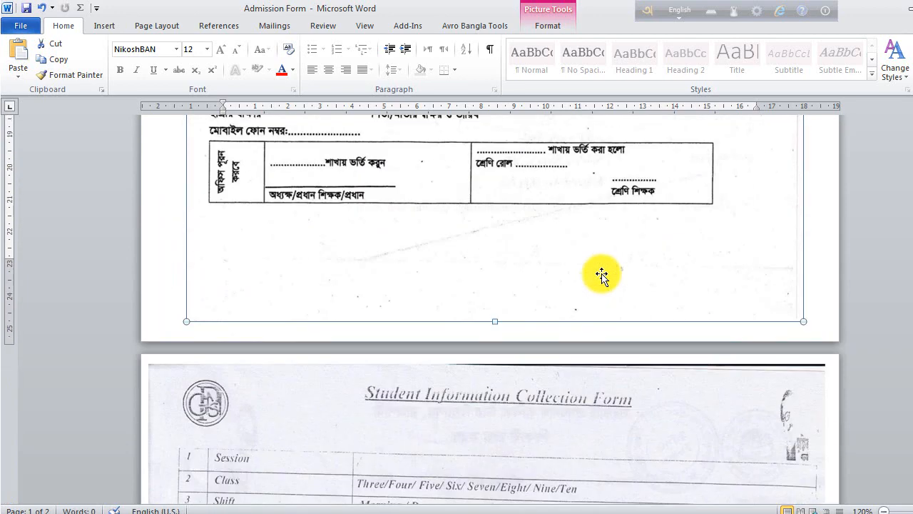
{"action": "scroll", "coordinate": [602, 276], "scroll_direction": "up", "scroll_amount": 12}
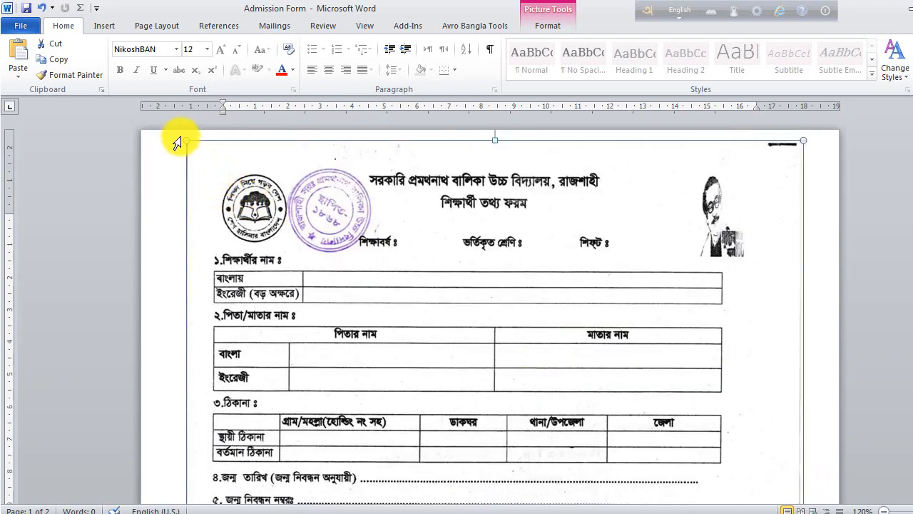
{"action": "left_click_drag", "start_coordinate": [183, 138], "coordinate": [178, 130]}
{"action": "scroll", "coordinate": [550, 261], "scroll_direction": "down", "scroll_amount": 10}
{"action": "scroll", "coordinate": [551, 250], "scroll_direction": "down", "scroll_amount": 4}
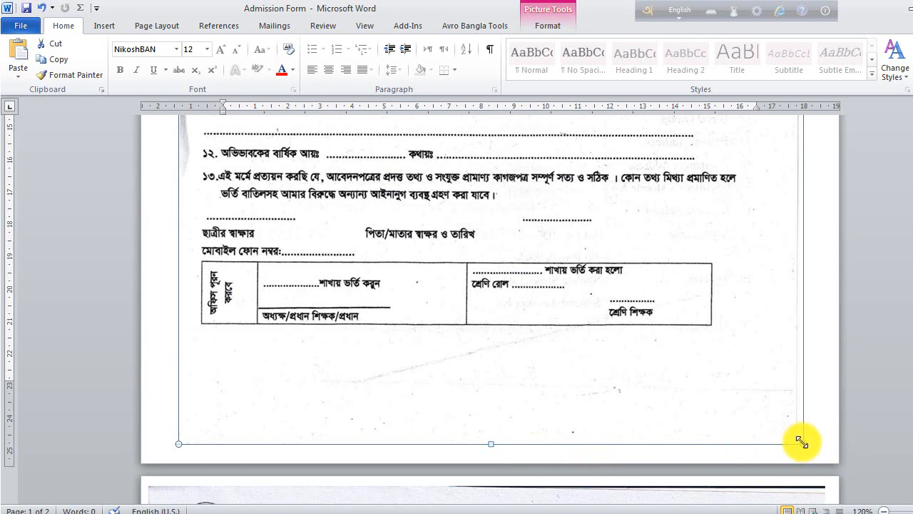
{"action": "mouse_move", "coordinate": [801, 443]}
{"action": "left_mouse_down"}
{"action": "mouse_move", "coordinate": [815, 464]}
{"action": "mouse_move", "coordinate": [800, 461]}
{"action": "left_mouse_up"}
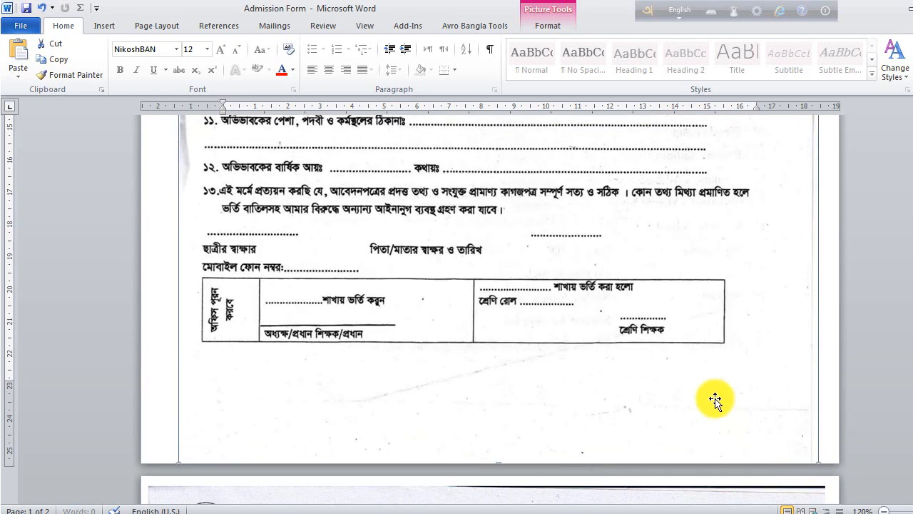
{"action": "scroll", "coordinate": [679, 384], "scroll_direction": "up", "scroll_amount": 15}
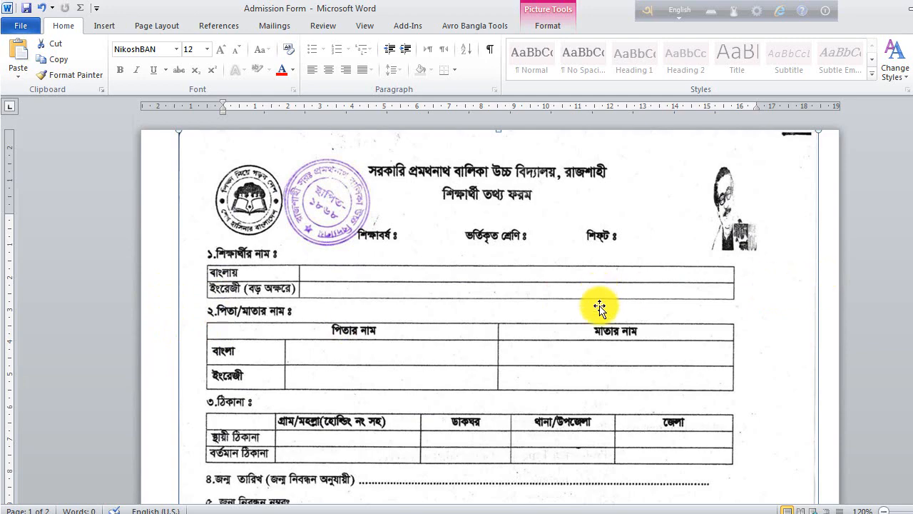
{"action": "left_click_drag", "start_coordinate": [599, 306], "coordinate": [595, 308]}
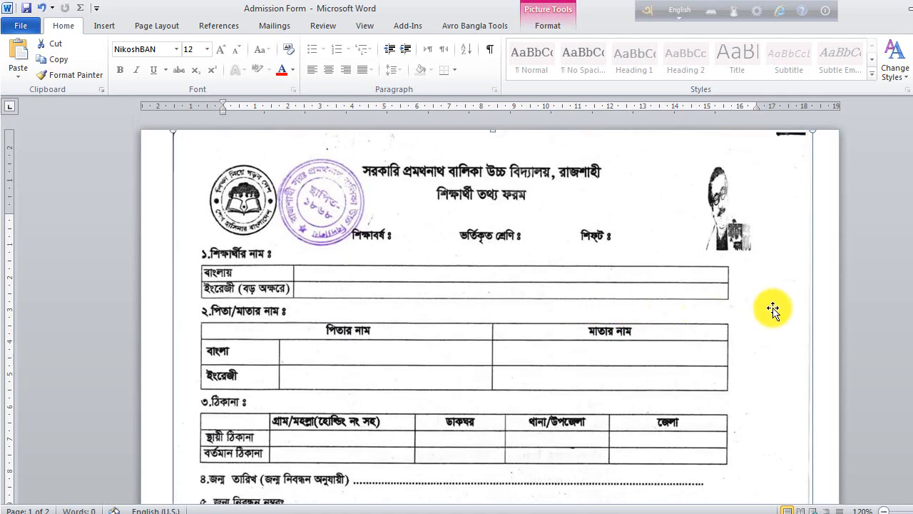
- Deselect the page-1 scan and select the Student Information Collection Form on page 2
{"action": "left_click", "coordinate": [829, 314]}
{"action": "scroll", "coordinate": [648, 247], "scroll_direction": "down", "scroll_amount": 15}
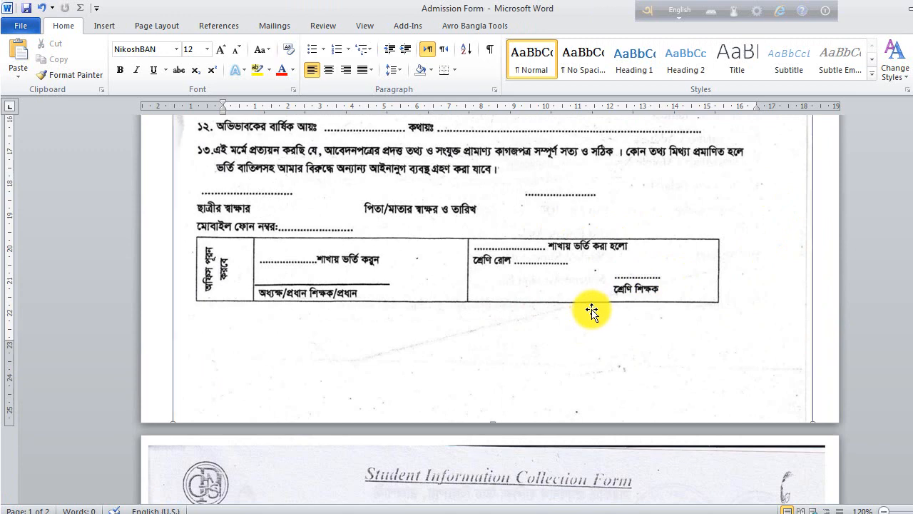
{"action": "left_click", "coordinate": [592, 311]}
{"action": "scroll", "coordinate": [648, 326], "scroll_direction": "down", "scroll_amount": 3}
{"action": "left_click", "coordinate": [573, 347]}
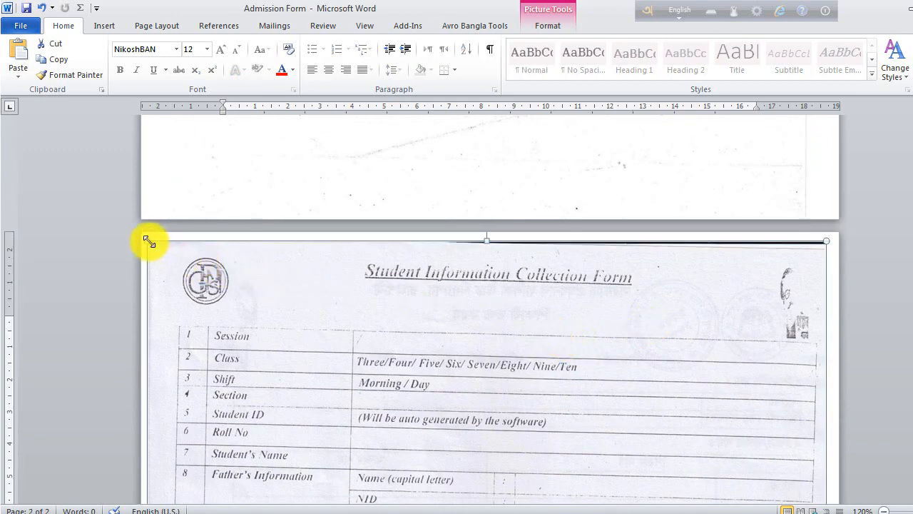
- Shrink the page-2 scan from its top-left corner and shift it up and left
{"action": "left_click_drag", "start_coordinate": [154, 256], "coordinate": [183, 296]}
{"action": "left_click_drag", "start_coordinate": [564, 383], "coordinate": [554, 344]}
{"action": "scroll", "coordinate": [564, 339], "scroll_direction": "down", "scroll_amount": 15}
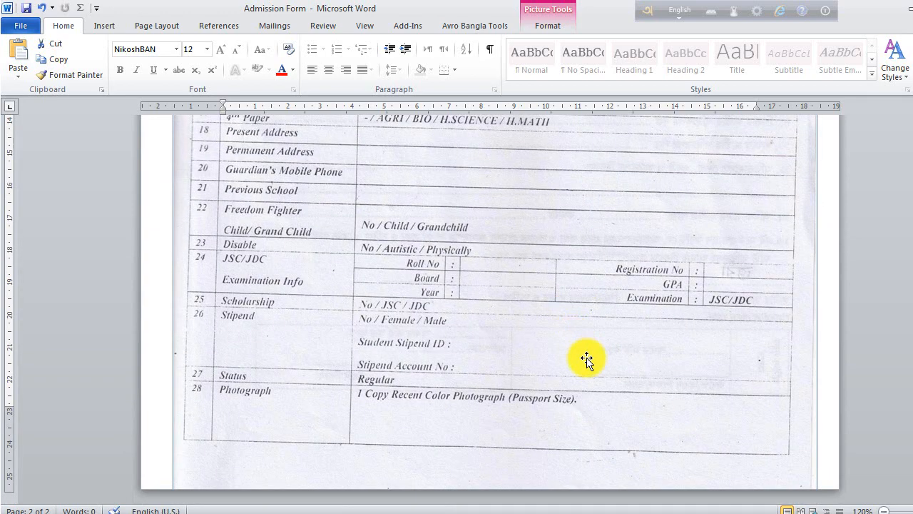
{"action": "scroll", "coordinate": [586, 357], "scroll_direction": "up", "scroll_amount": 20}
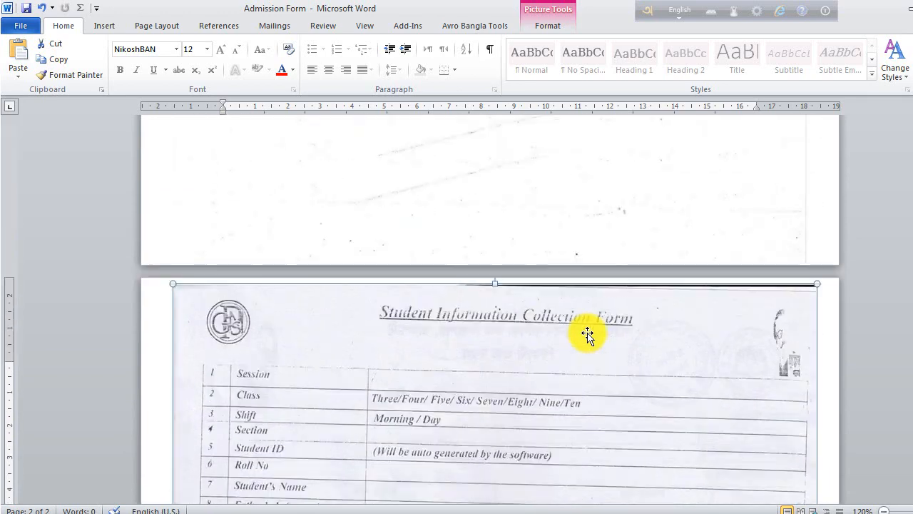
{"action": "scroll", "coordinate": [565, 336], "scroll_direction": "down", "scroll_amount": 4}
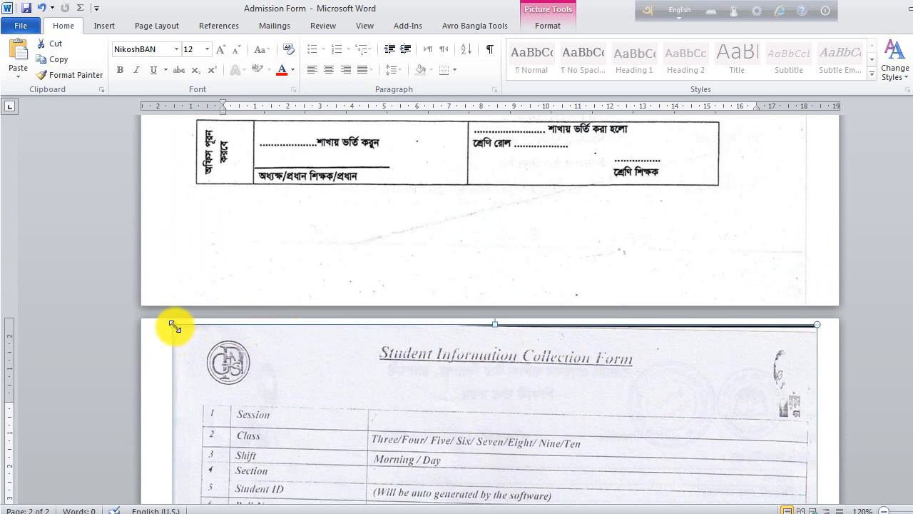
{"action": "left_click_drag", "start_coordinate": [179, 335], "coordinate": [198, 360]}
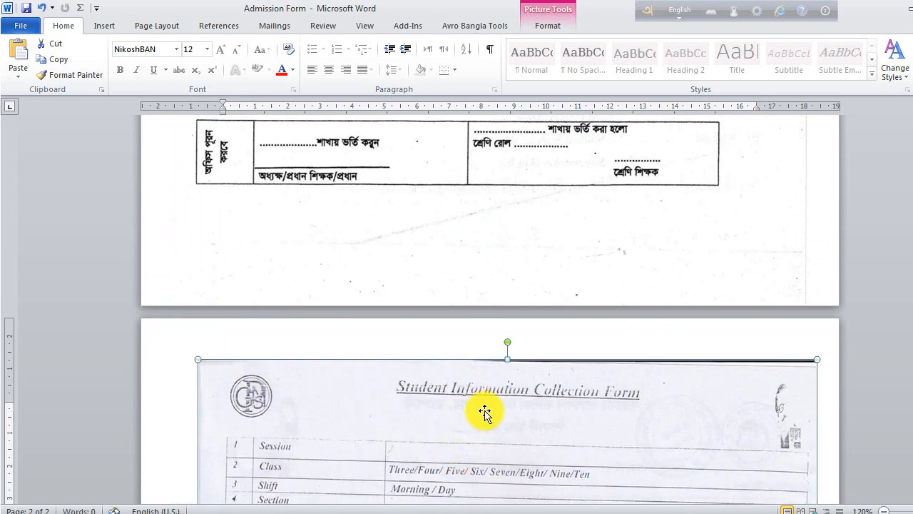
{"action": "left_click_drag", "start_coordinate": [548, 435], "coordinate": [526, 395]}
- Stretch the page-2 scan's corners to the page edges so it fills page 2, then deselect it
{"action": "scroll", "coordinate": [543, 388], "scroll_direction": "down", "scroll_amount": 12}
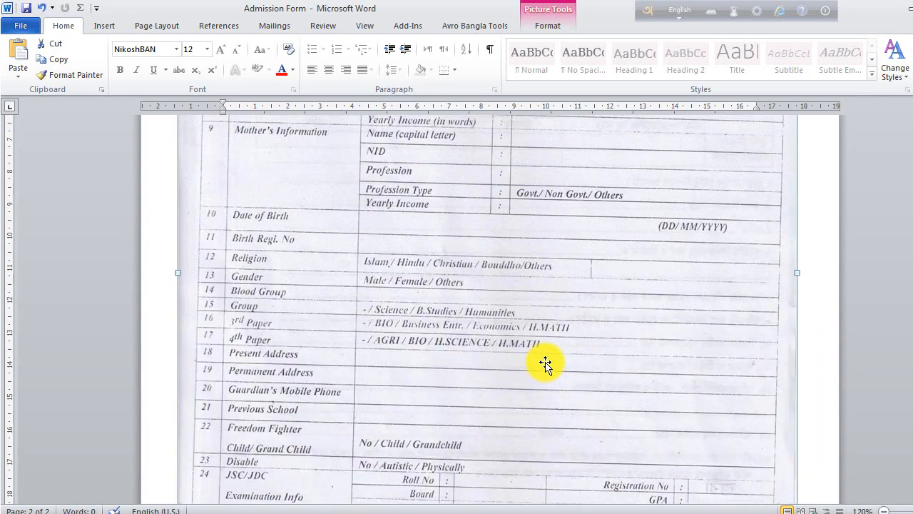
{"action": "scroll", "coordinate": [545, 364], "scroll_direction": "down", "scroll_amount": 6}
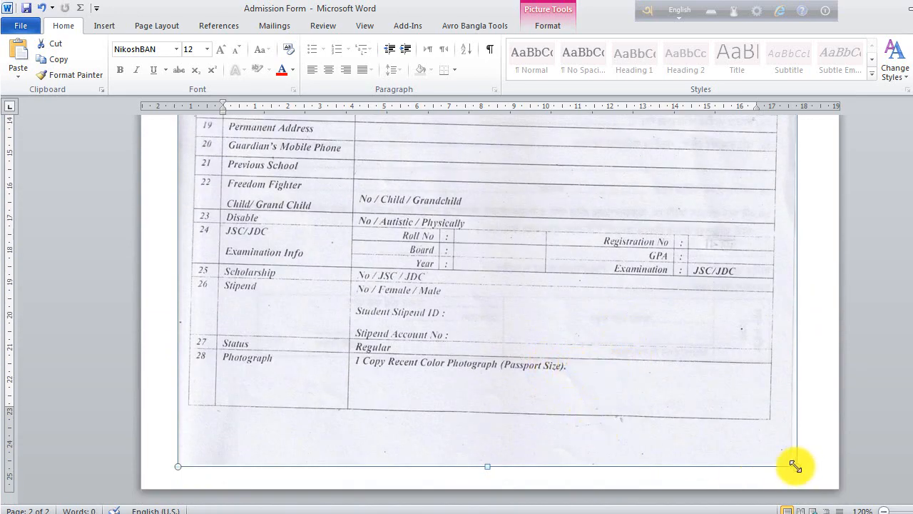
{"action": "left_click_drag", "start_coordinate": [796, 466], "coordinate": [809, 489]}
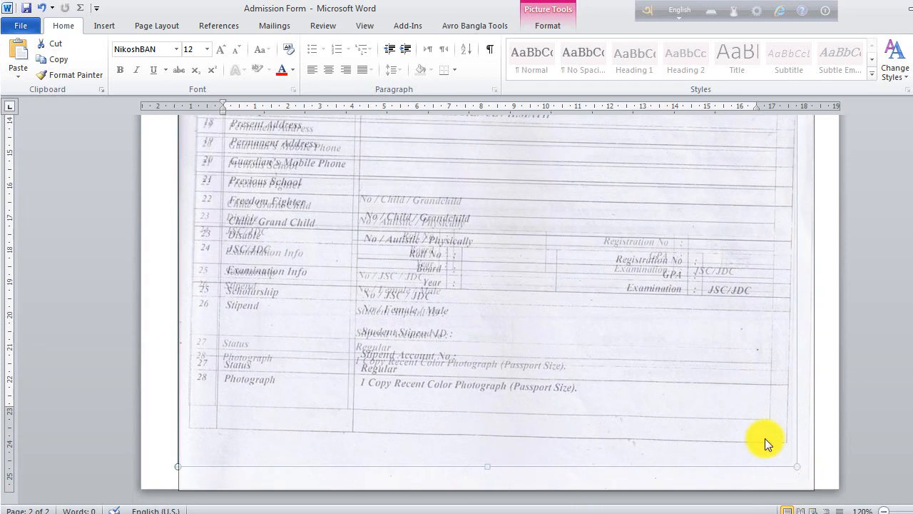
{"action": "scroll", "coordinate": [671, 381], "scroll_direction": "up", "scroll_amount": 15}
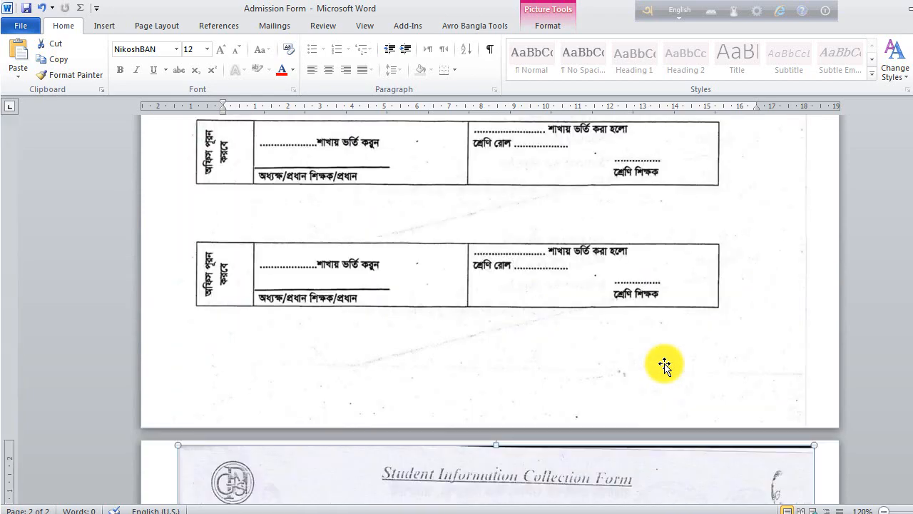
{"action": "scroll", "coordinate": [664, 365], "scroll_direction": "down", "scroll_amount": 2}
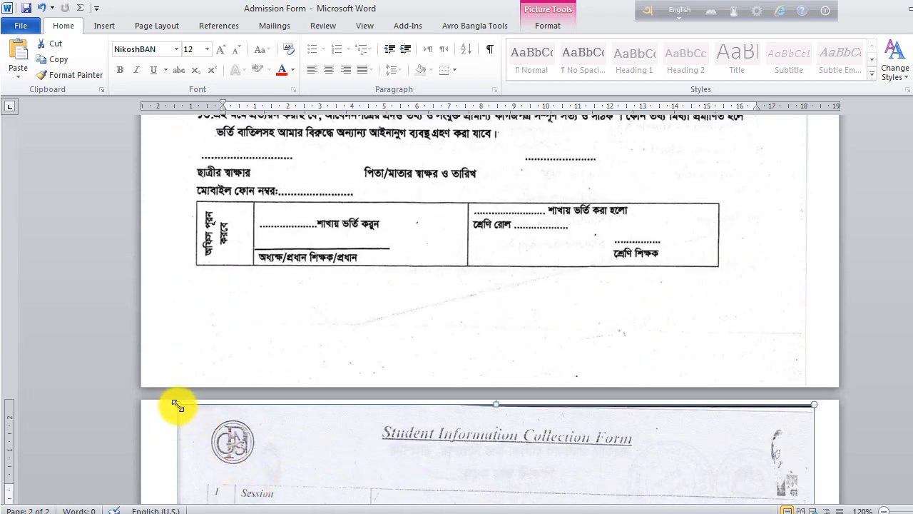
{"action": "left_click_drag", "start_coordinate": [178, 405], "coordinate": [175, 404]}
{"action": "scroll", "coordinate": [489, 418], "scroll_direction": "down", "scroll_amount": 4}
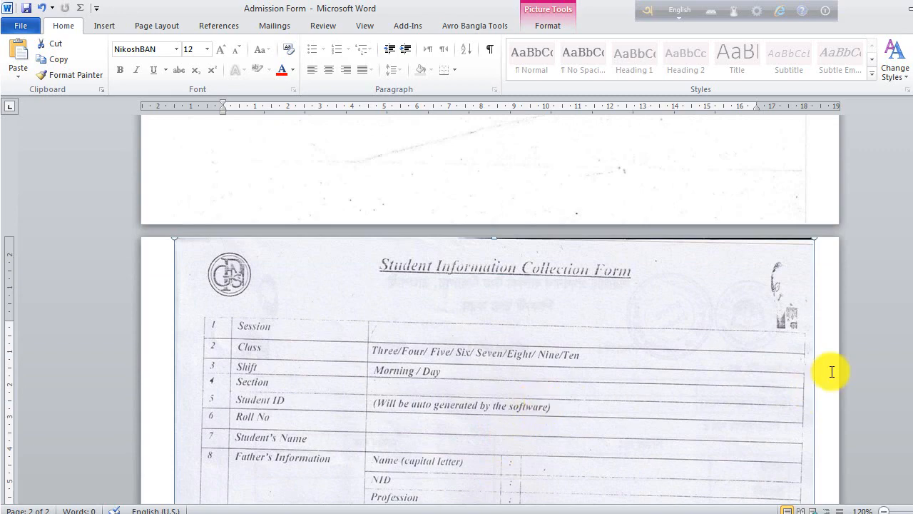
{"action": "left_click", "coordinate": [836, 367]}
{"action": "scroll", "coordinate": [838, 367], "scroll_direction": "up", "scroll_amount": 5}
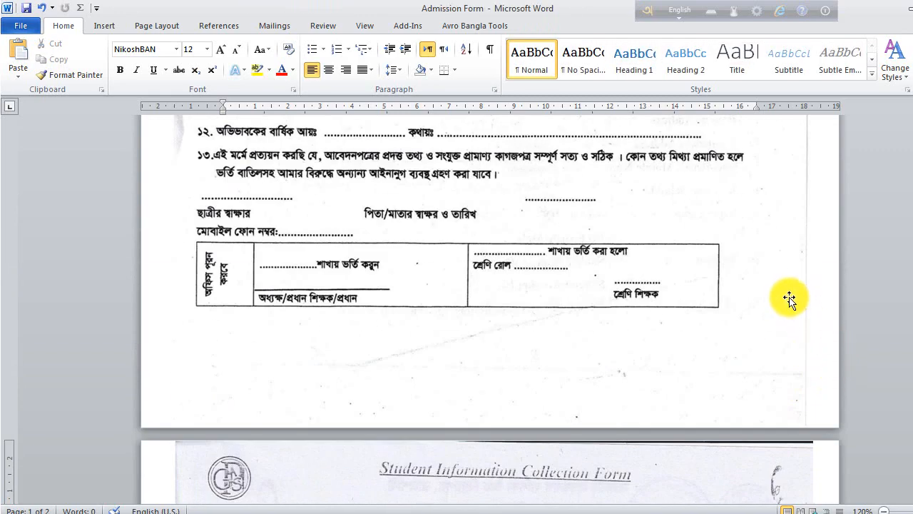
- Return to the top of page 1 and select the Bengali form scan
{"action": "scroll", "coordinate": [787, 300], "scroll_direction": "down", "scroll_amount": 20}
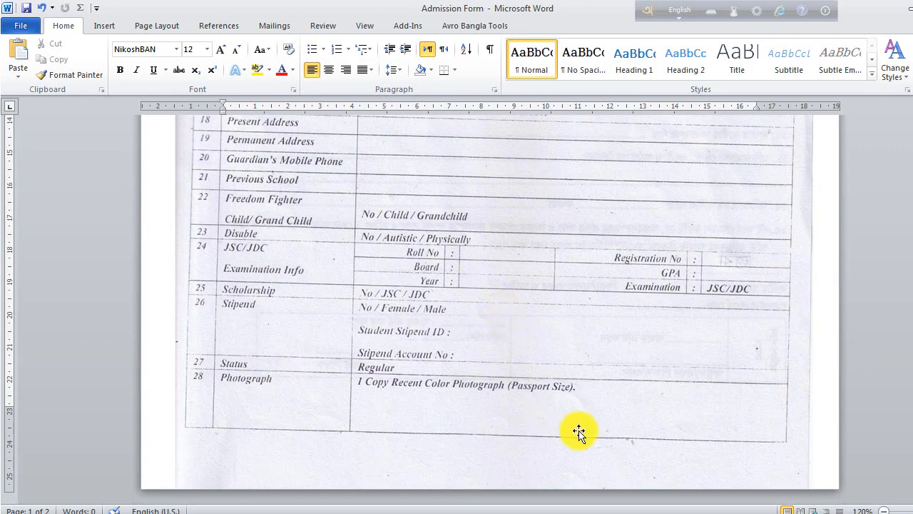
{"action": "scroll", "coordinate": [689, 378], "scroll_direction": "up", "scroll_amount": 20}
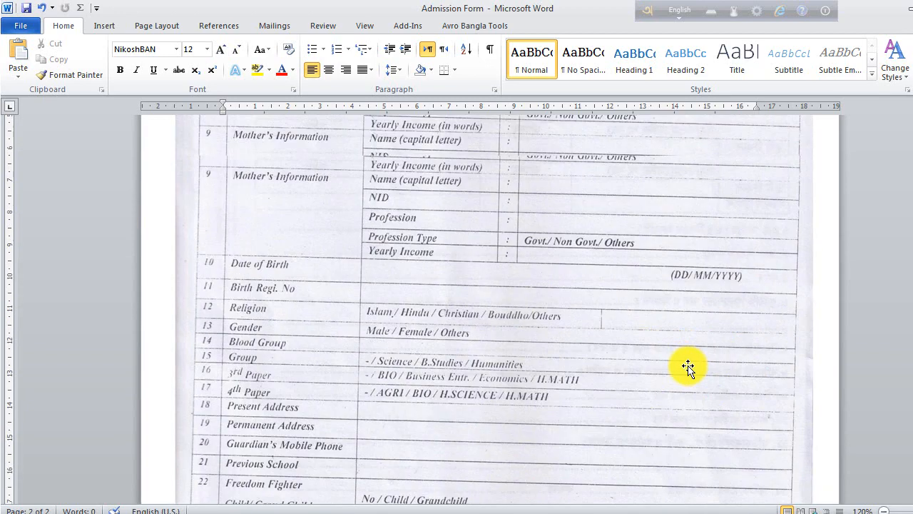
{"action": "scroll", "coordinate": [479, 329], "scroll_direction": "up", "scroll_amount": 5}
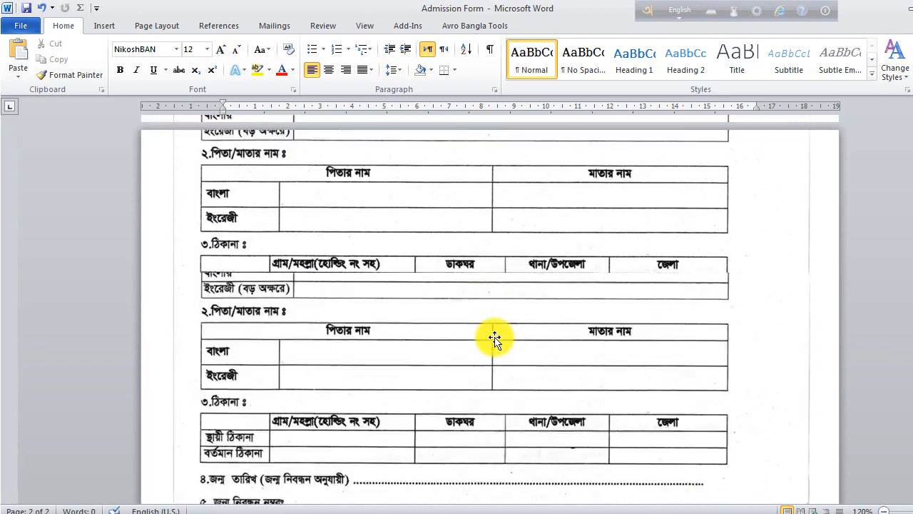
{"action": "left_click", "coordinate": [632, 215]}
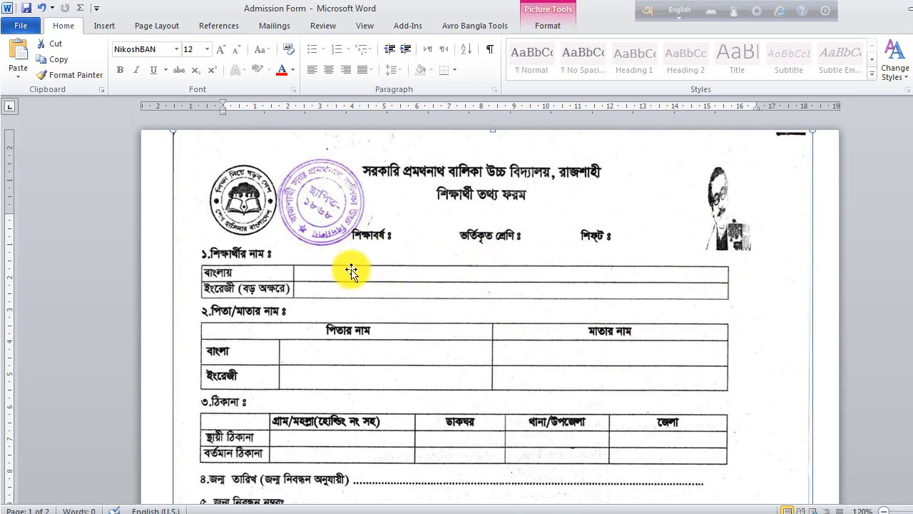
- Choose Draw Text Box from the Insert tab's Text Box menu
{"action": "left_click", "coordinate": [104, 26]}
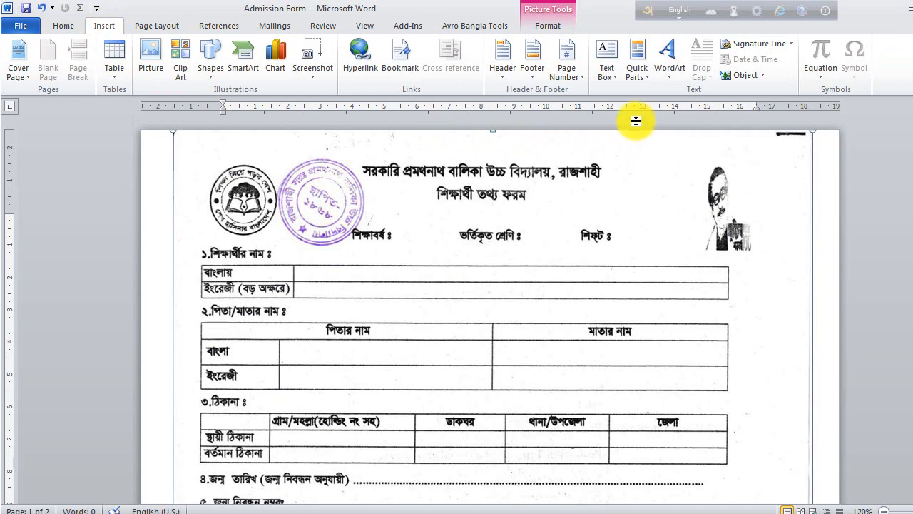
{"action": "left_click", "coordinate": [608, 71]}
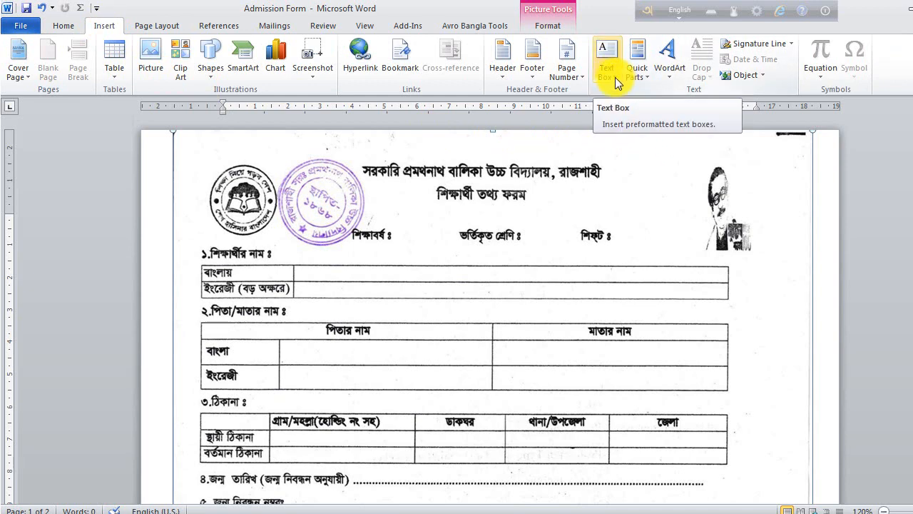
{"action": "left_click", "coordinate": [615, 77]}
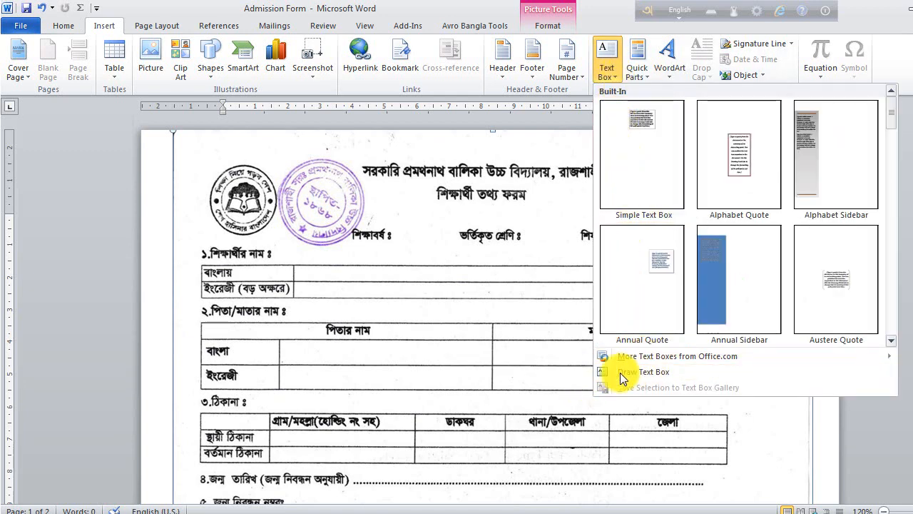
{"action": "left_click", "coordinate": [674, 371]}
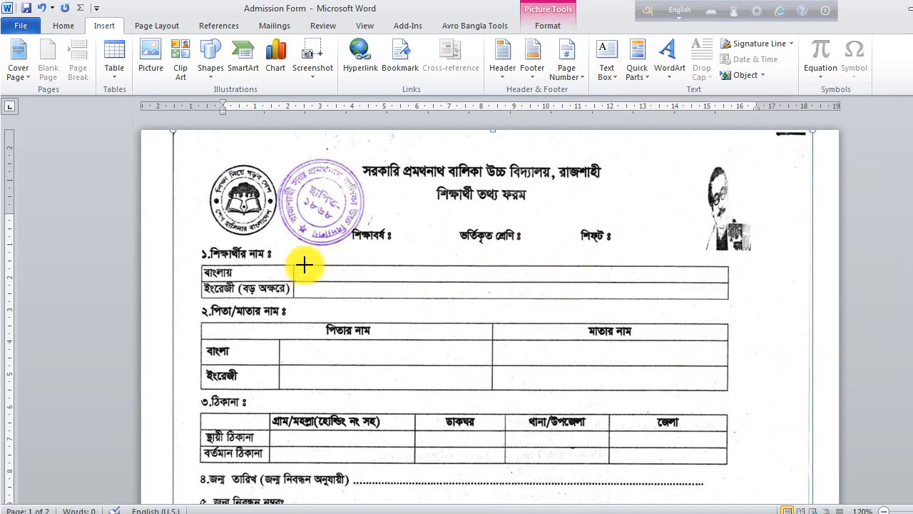
- Draw a text box across section 1's name rows, make it taller and shift it right
{"action": "left_click_drag", "start_coordinate": [325, 278], "coordinate": [600, 282]}
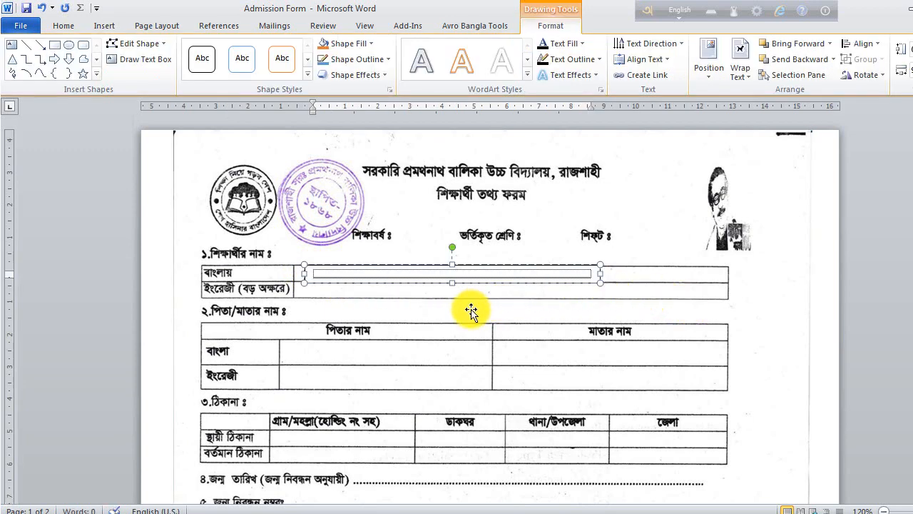
{"action": "left_click_drag", "start_coordinate": [452, 260], "coordinate": [503, 245]}
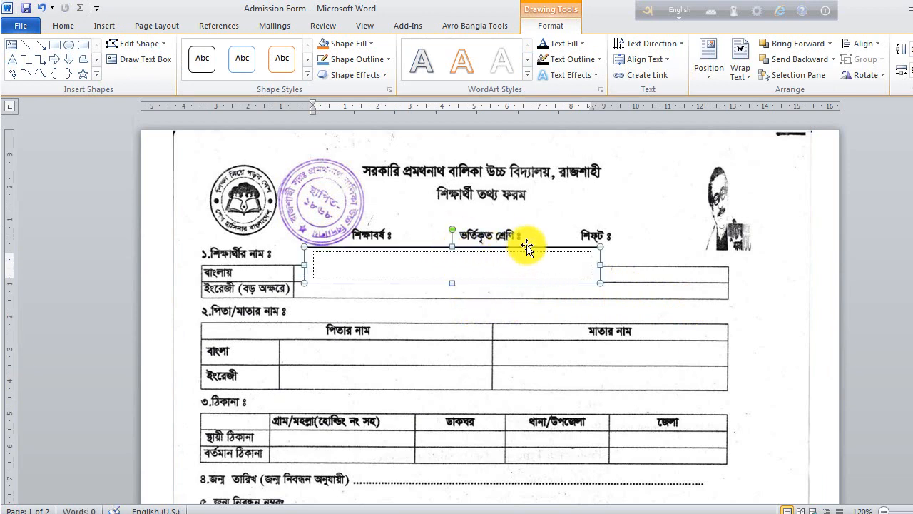
{"action": "left_click_drag", "start_coordinate": [526, 247], "coordinate": [533, 260]}
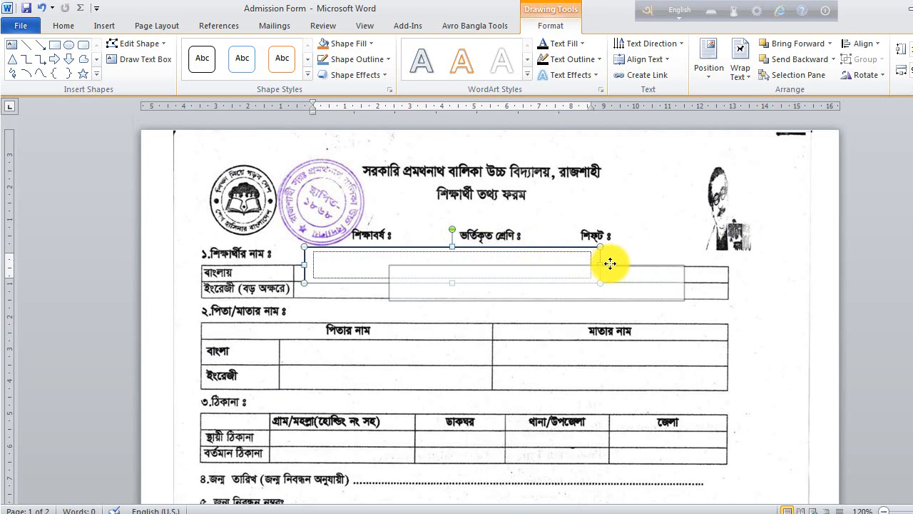
{"action": "left_click_drag", "start_coordinate": [611, 264], "coordinate": [611, 264]}
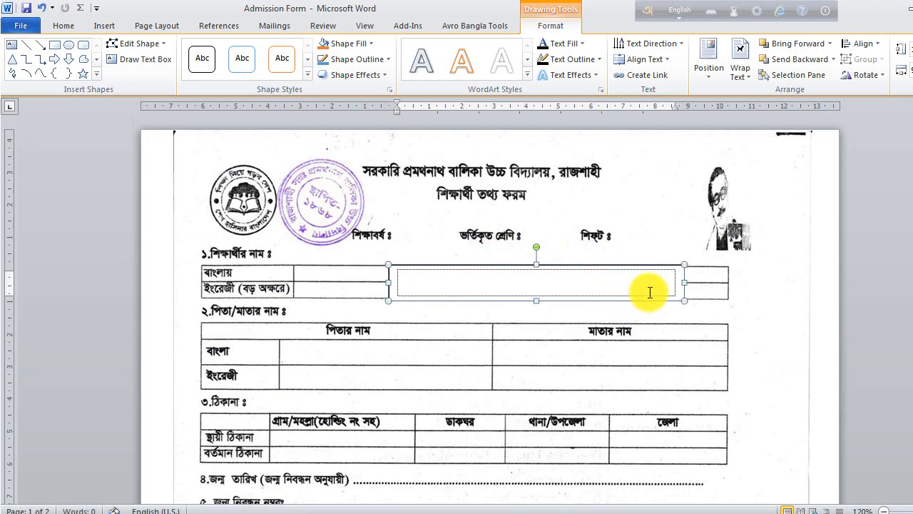
{"action": "left_click", "coordinate": [342, 271]}
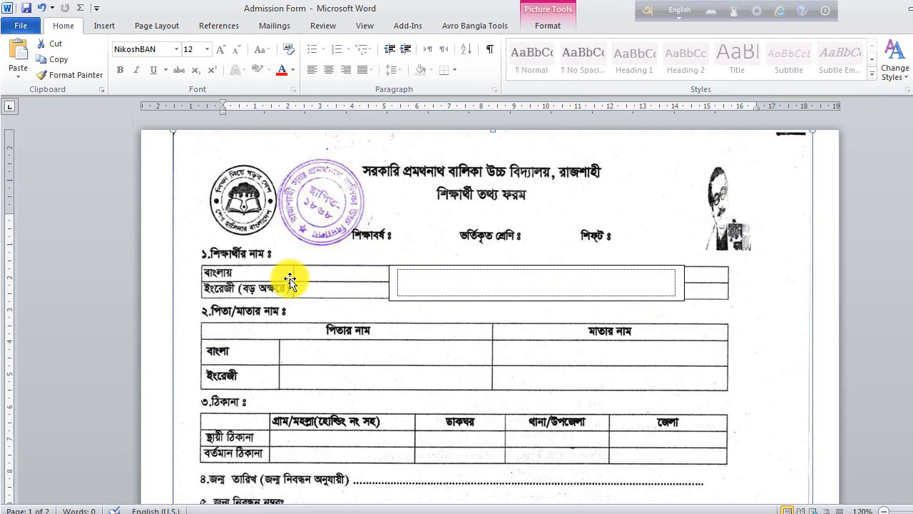
{"action": "left_click", "coordinate": [612, 287]}
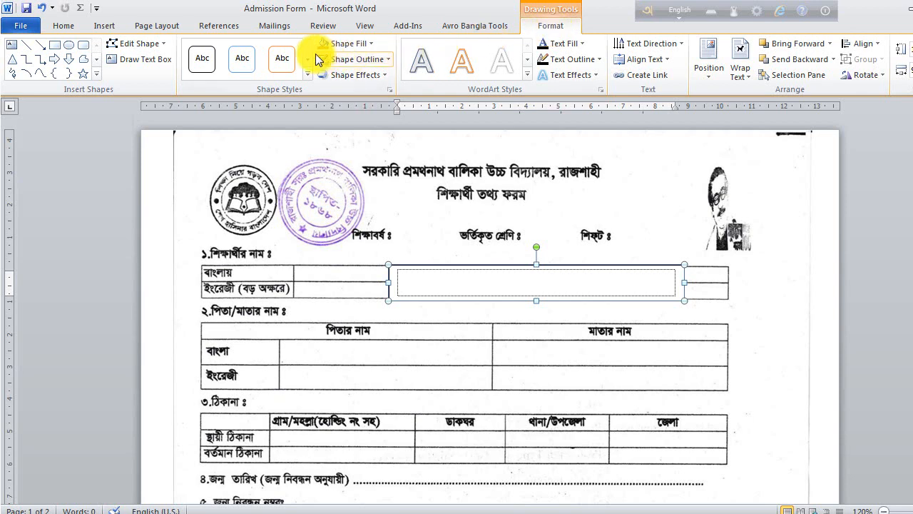
- Remove the background fill from the new text box
{"action": "left_click", "coordinate": [371, 46]}
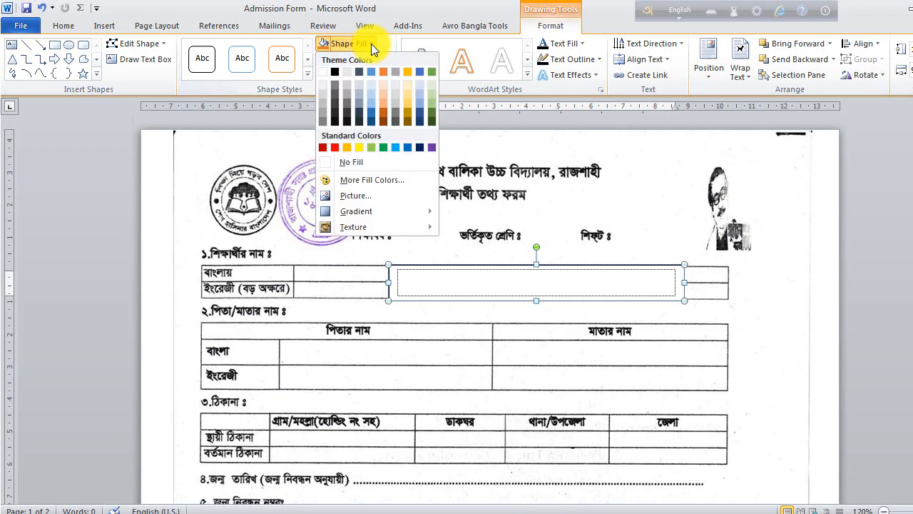
{"action": "left_click", "coordinate": [324, 162]}
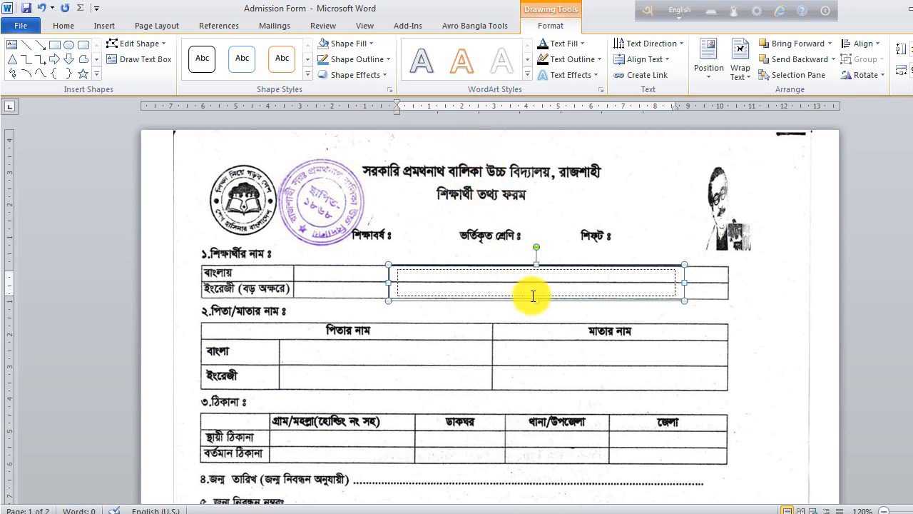
{"action": "left_click", "coordinate": [785, 323]}
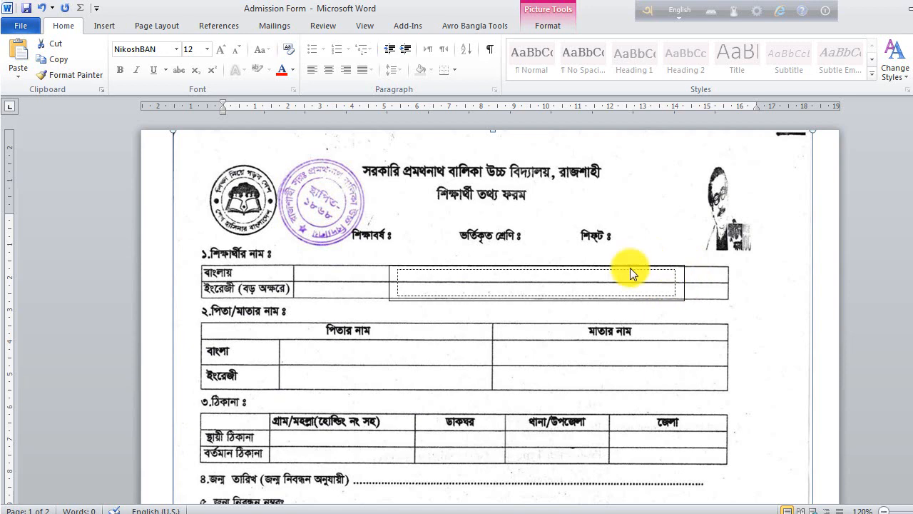
- Set the text box's Shape Outline to No Outline
{"action": "left_click", "coordinate": [684, 287]}
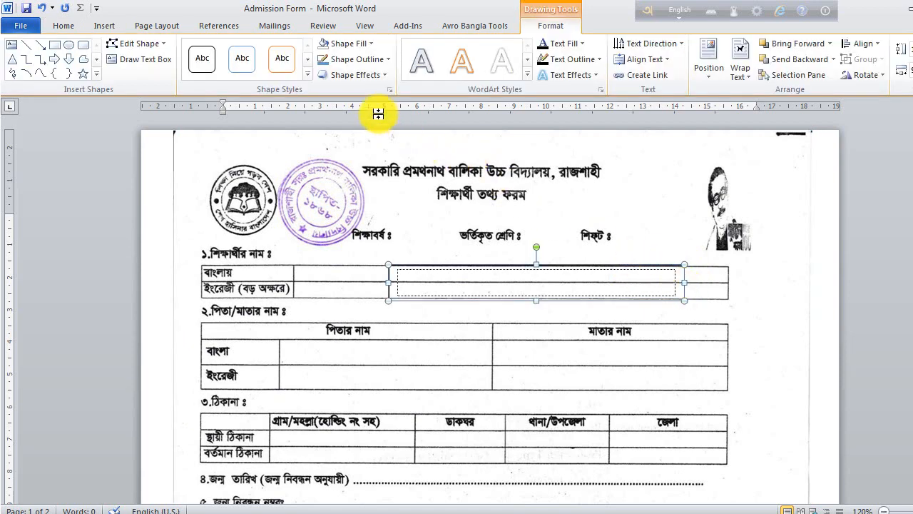
{"action": "left_click", "coordinate": [388, 59]}
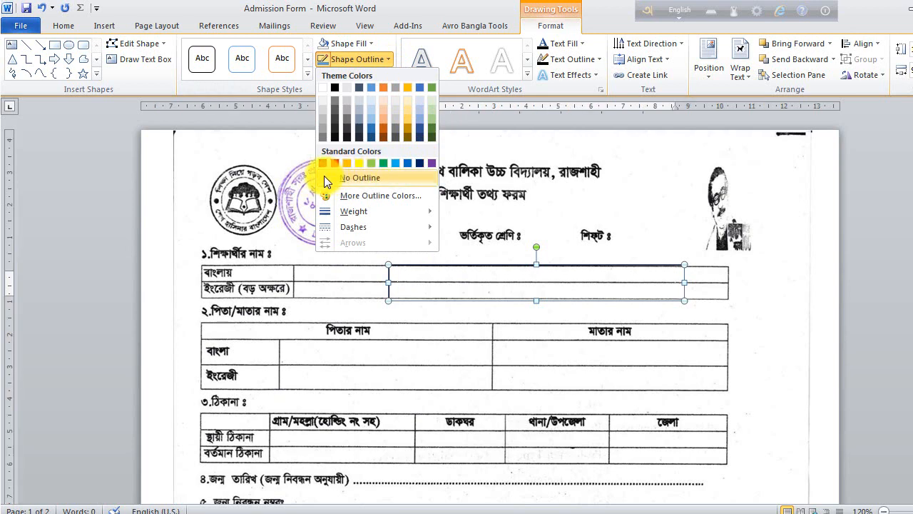
{"action": "left_click", "coordinate": [324, 178]}
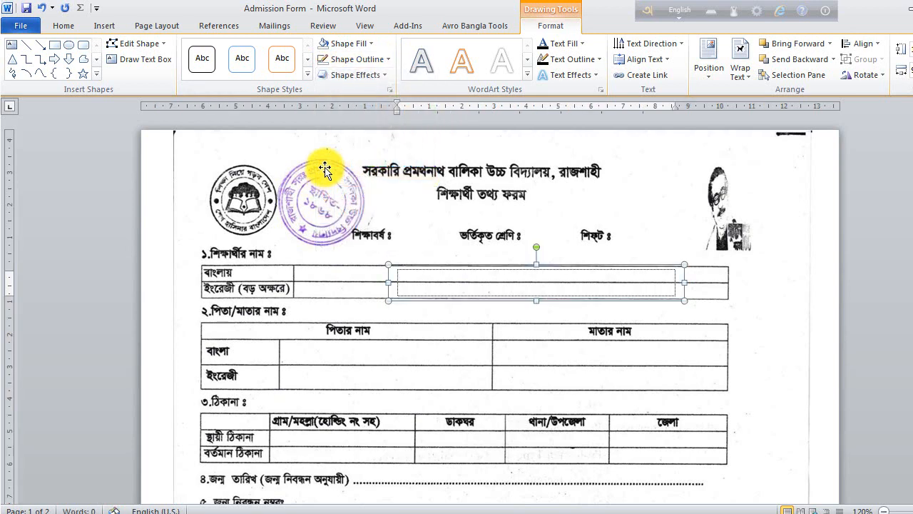
{"action": "left_click", "coordinate": [774, 301]}
{"action": "left_click", "coordinate": [547, 277]}
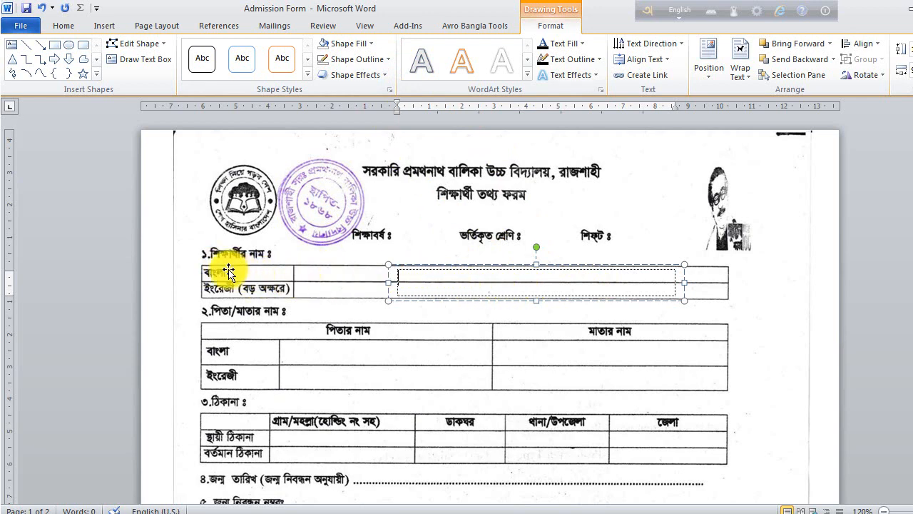
- Switch Avro to Bangla and type the student's name in the text box
{"action": "left_click", "coordinate": [62, 25]}
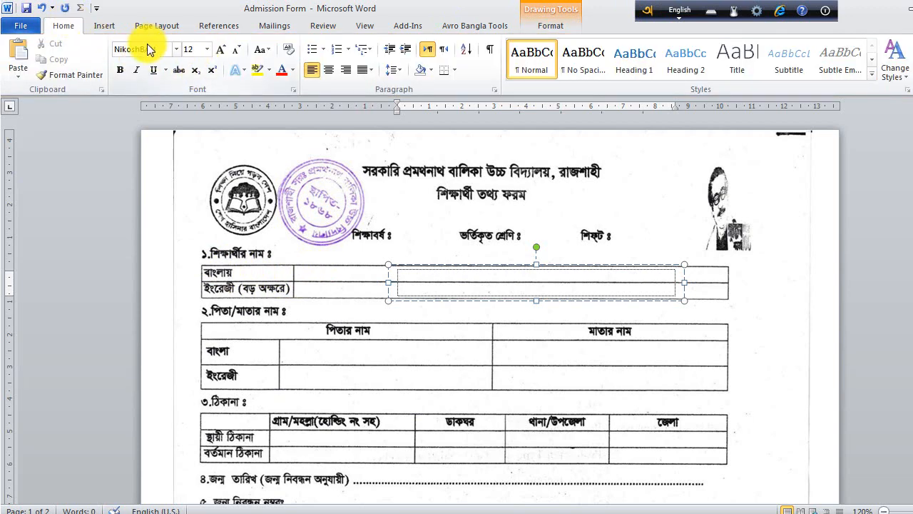
{"action": "left_click", "coordinate": [688, 11]}
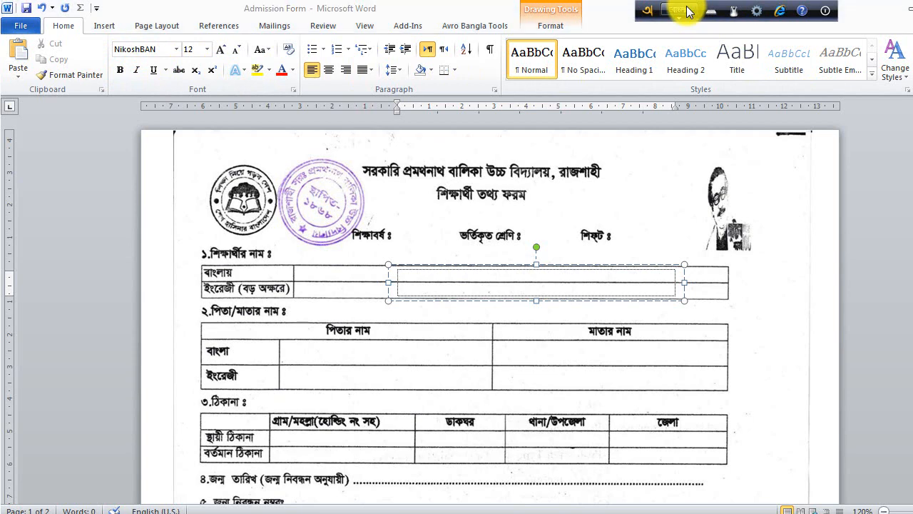
{"action": "left_click", "coordinate": [465, 277]}
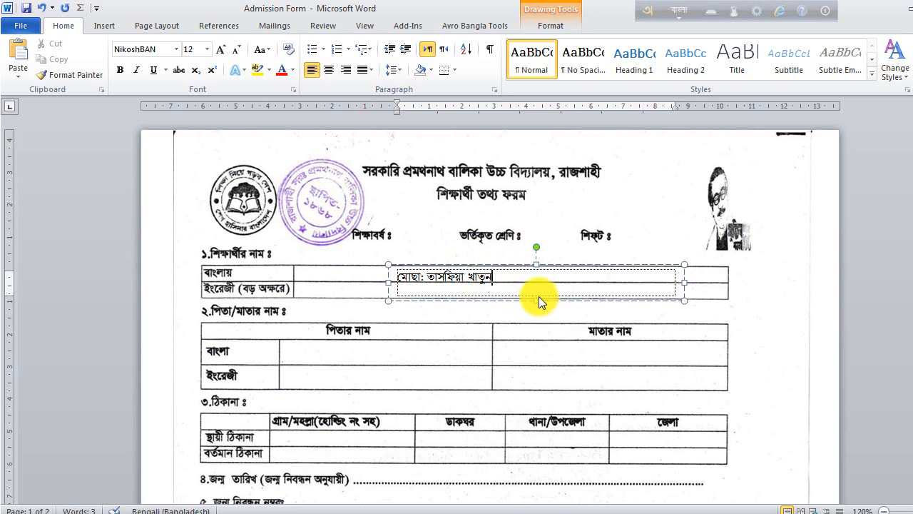
- Shorten the name text box and move it into the বাংলায় row
{"action": "left_click_drag", "start_coordinate": [536, 300], "coordinate": [533, 287]}
{"action": "left_click", "coordinate": [556, 276]}
{"action": "left_click_drag", "start_coordinate": [560, 266], "coordinate": [508, 263]}
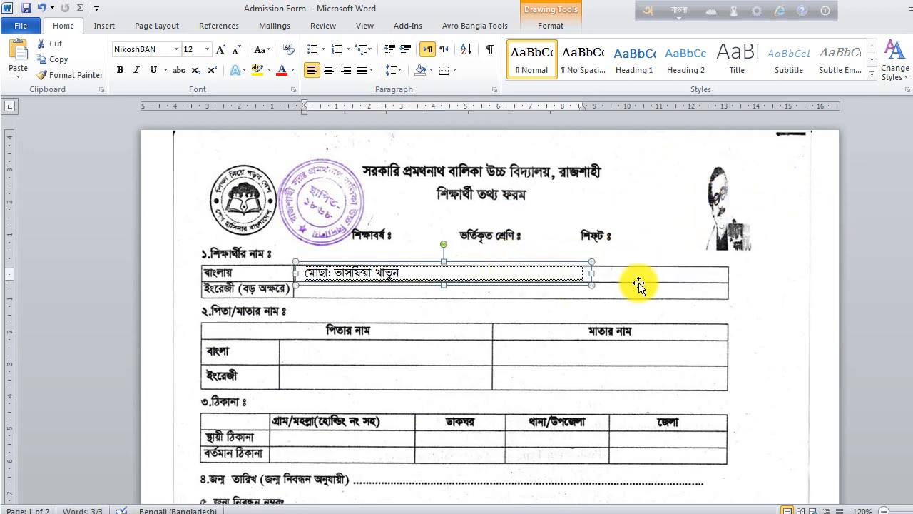
{"action": "left_click", "coordinate": [784, 299]}
{"action": "left_click", "coordinate": [404, 269]}
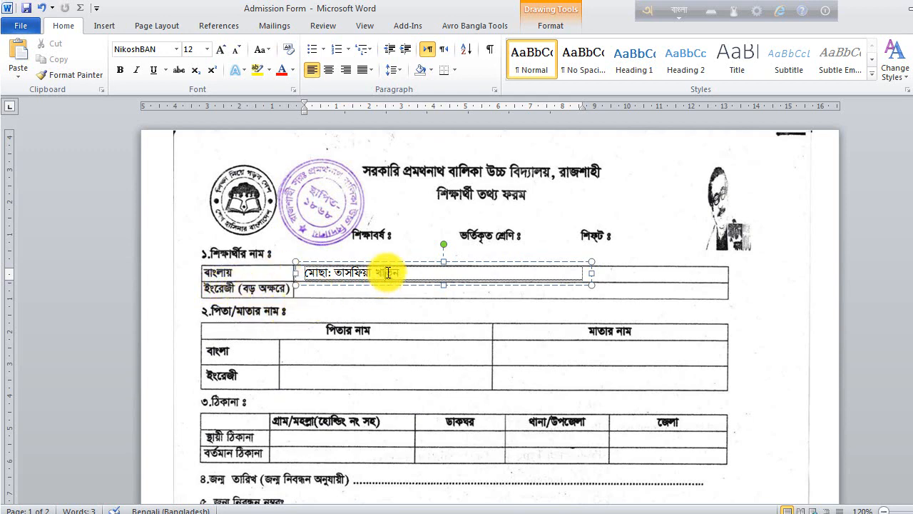
{"action": "left_click", "coordinate": [413, 261]}
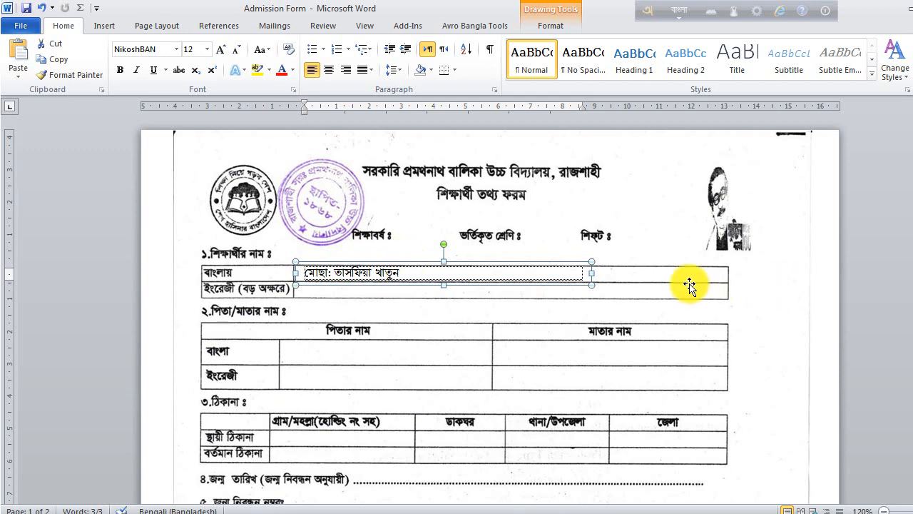
{"action": "left_click", "coordinate": [547, 280]}
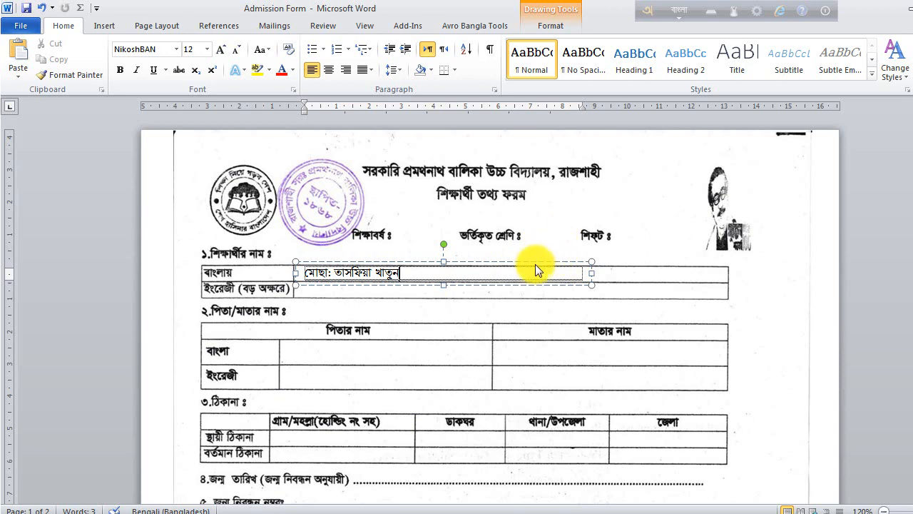
{"action": "left_click", "coordinate": [521, 261]}
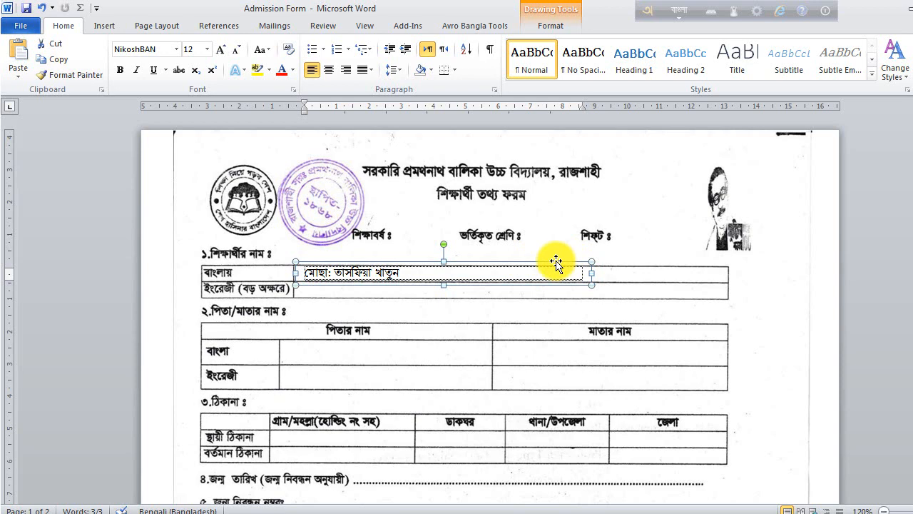
- Duplicate the Bangla name box and place the copy in the ইংরেজী (বড় অক্ষরে) row
{"action": "key", "text": "ctrl"}
{"action": "left_click_drag", "start_coordinate": [556, 262], "coordinate": [561, 299]}
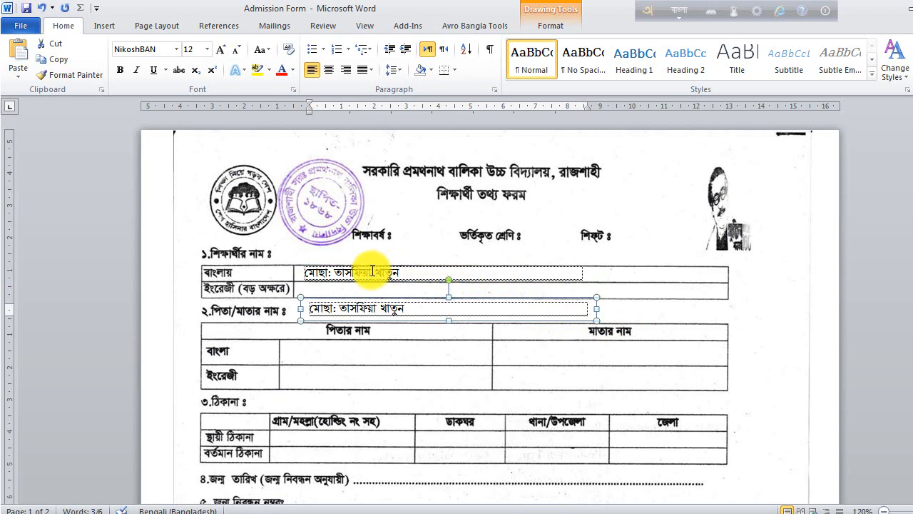
{"action": "left_click", "coordinate": [492, 273]}
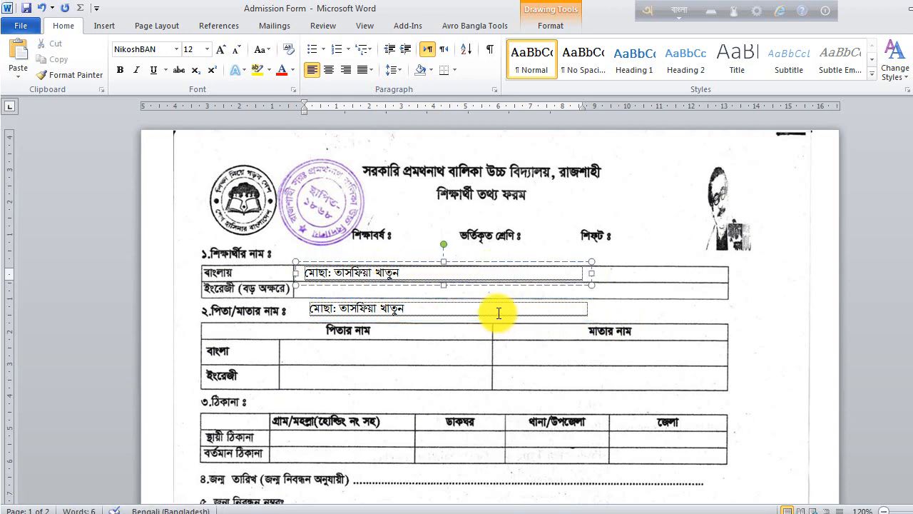
{"action": "left_click", "coordinate": [499, 312]}
{"action": "left_click_drag", "start_coordinate": [495, 294], "coordinate": [490, 277]}
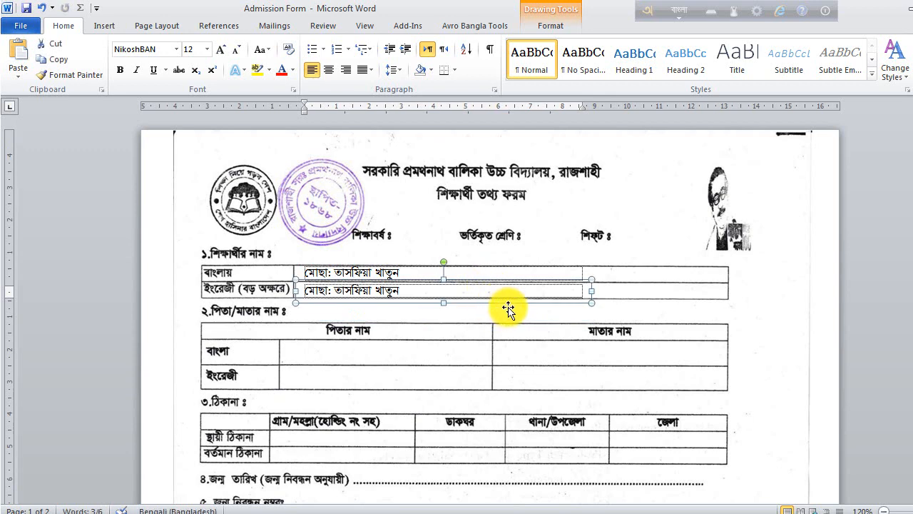
- Switch Avro to English, set the copy's font to Arial and select its text
{"action": "left_click", "coordinate": [687, 12]}
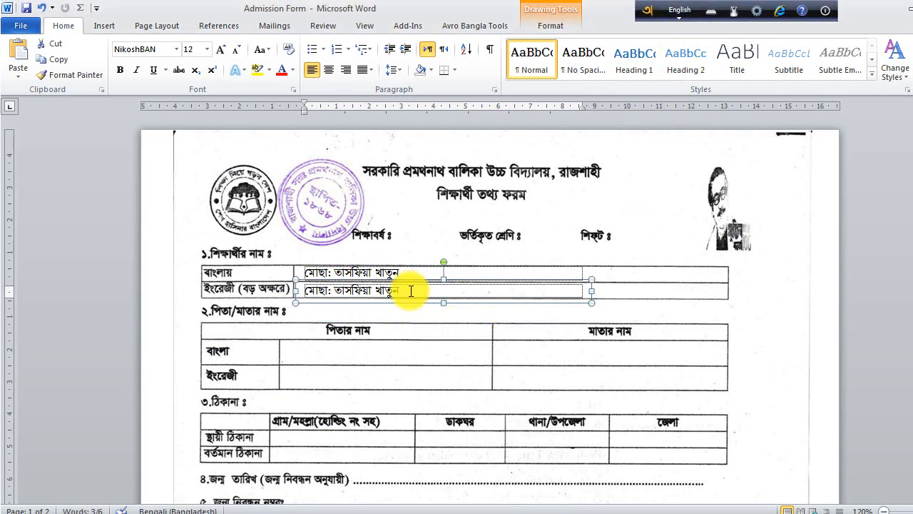
{"action": "left_click", "coordinate": [177, 49]}
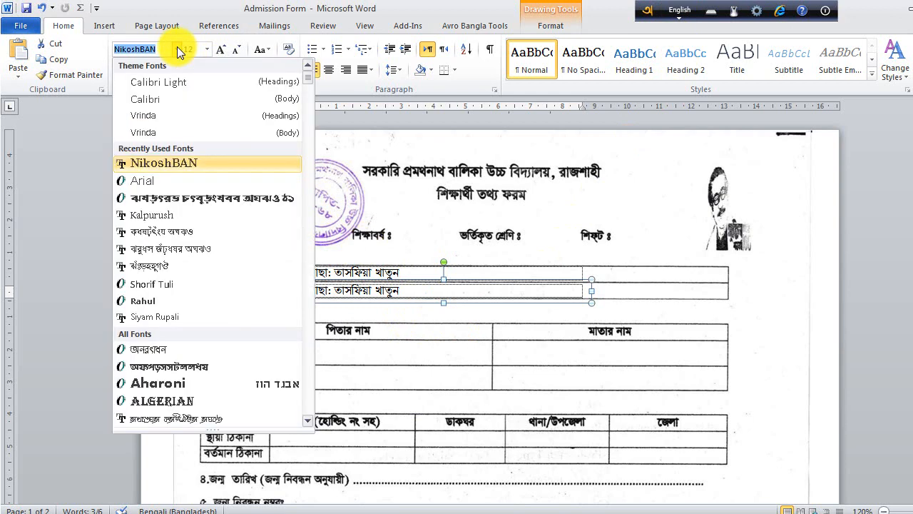
{"action": "left_click", "coordinate": [163, 181]}
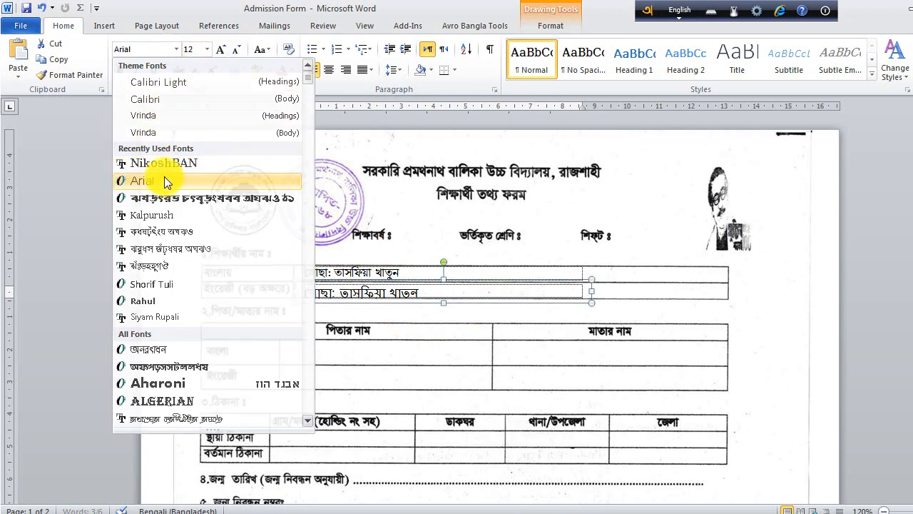
{"action": "left_click_drag", "start_coordinate": [426, 291], "coordinate": [299, 291]}
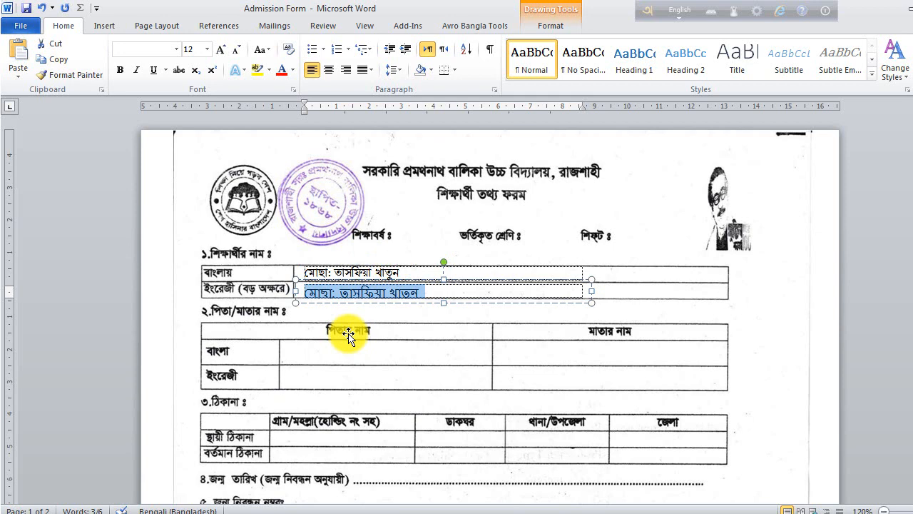
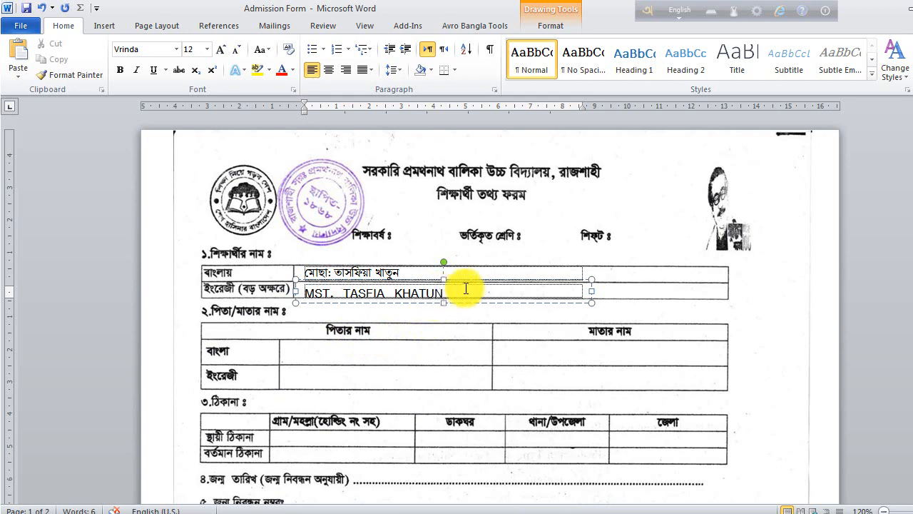
- Type the student's English name in capitals and align the box under the Bangla name
{"action": "left_click_drag", "start_coordinate": [455, 281], "coordinate": [455, 276]}
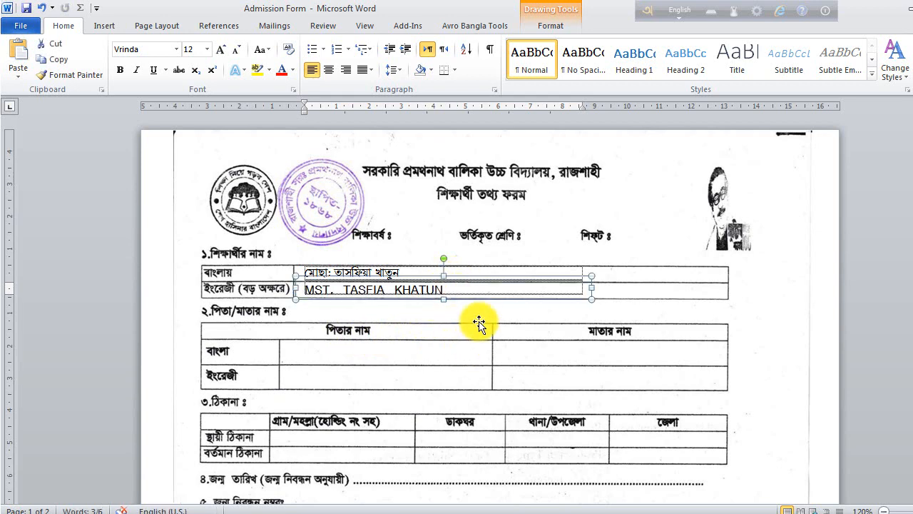
{"action": "left_click", "coordinate": [343, 288]}
- Set the English name's font to Times New Roman
{"action": "left_click_drag", "start_coordinate": [309, 292], "coordinate": [448, 292]}
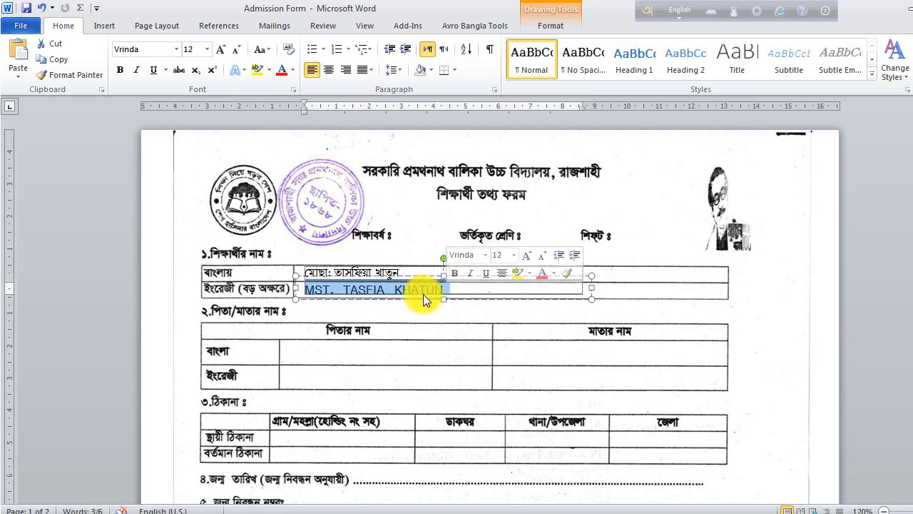
{"action": "left_click", "coordinate": [597, 294]}
{"action": "left_click", "coordinate": [561, 286]}
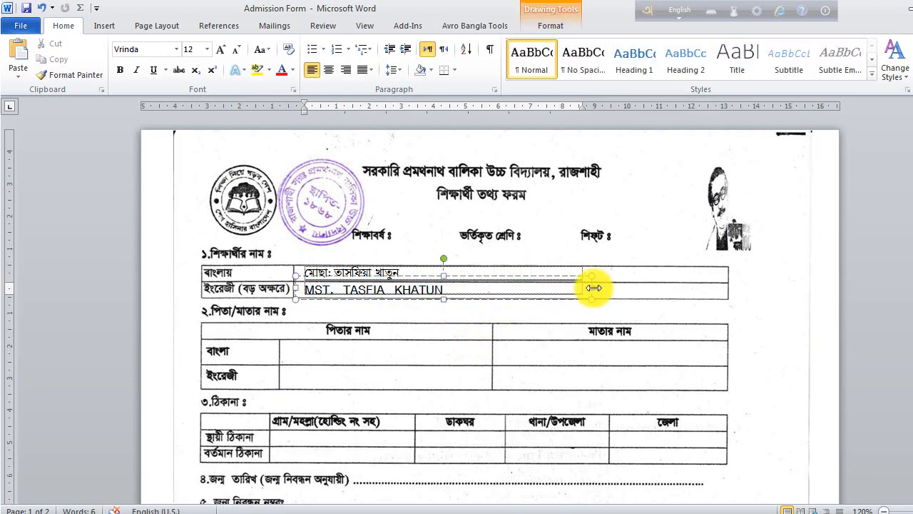
{"action": "left_click", "coordinate": [571, 274]}
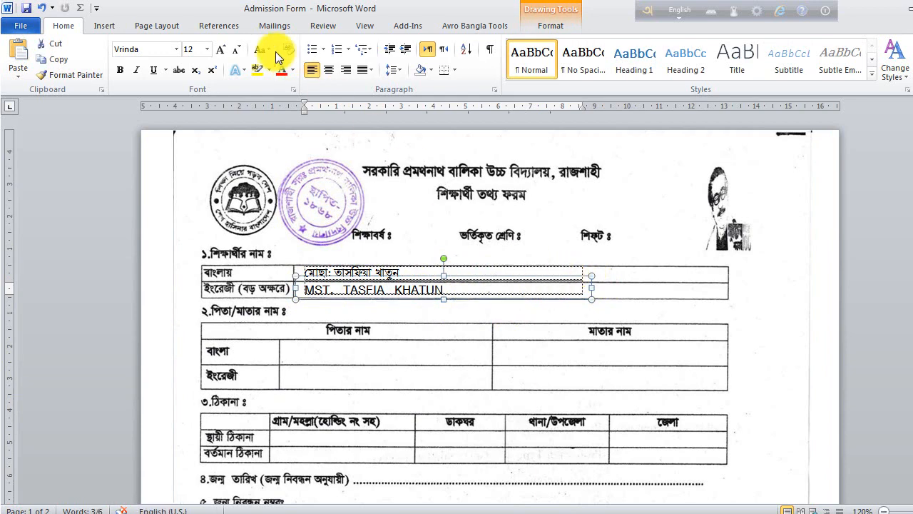
{"action": "left_click", "coordinate": [176, 49]}
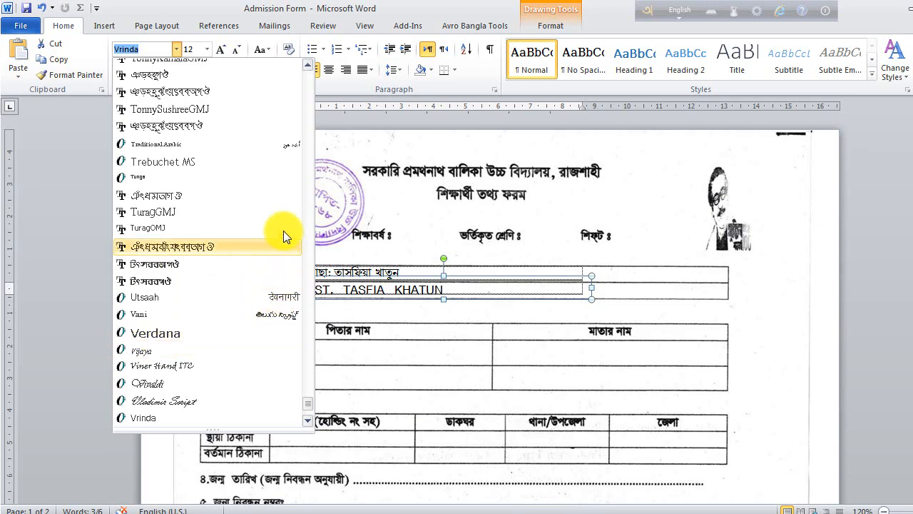
{"action": "left_click_drag", "start_coordinate": [307, 403], "coordinate": [336, 395]}
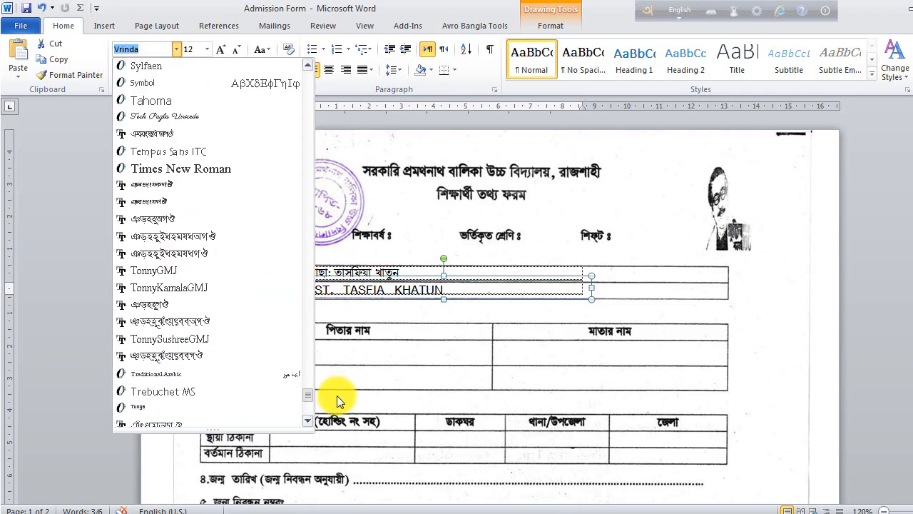
{"action": "left_click", "coordinate": [214, 169]}
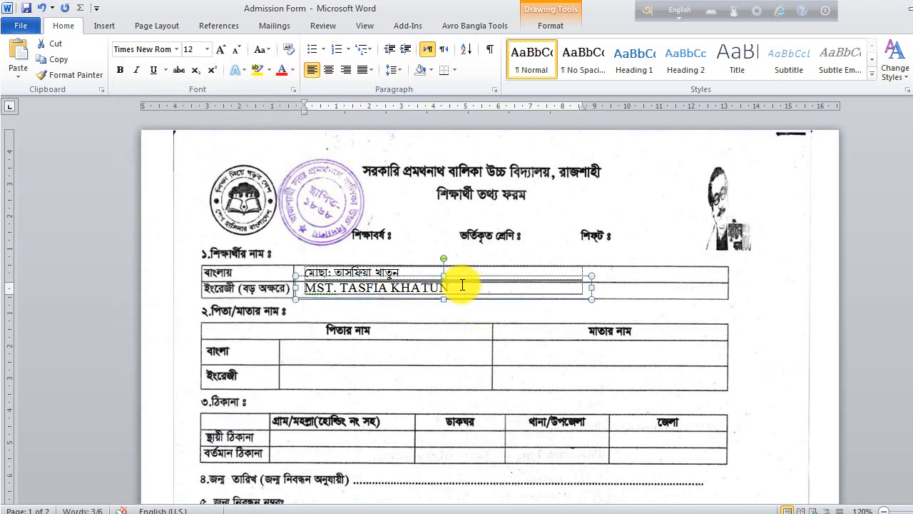
- Try 10 and 14 pt for the English name, then settle on 12 pt
{"action": "left_click_drag", "start_coordinate": [461, 284], "coordinate": [304, 286]}
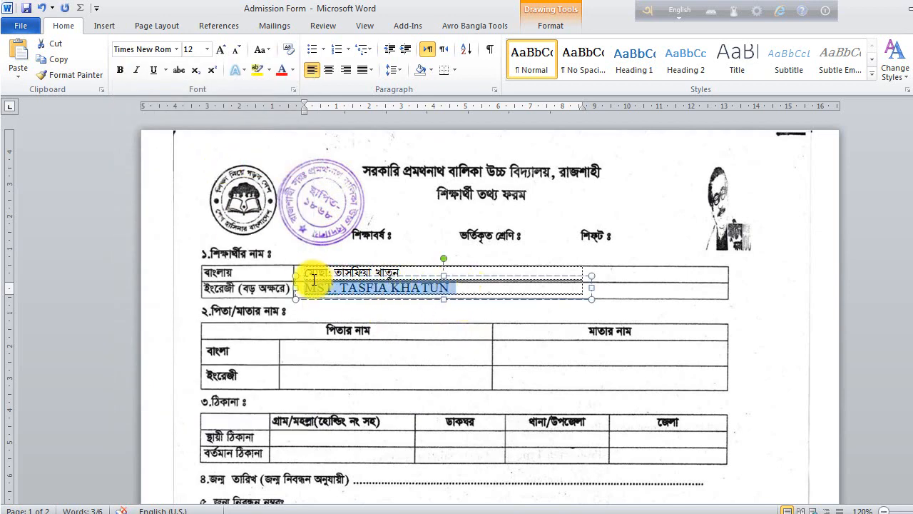
{"action": "left_click", "coordinate": [206, 50]}
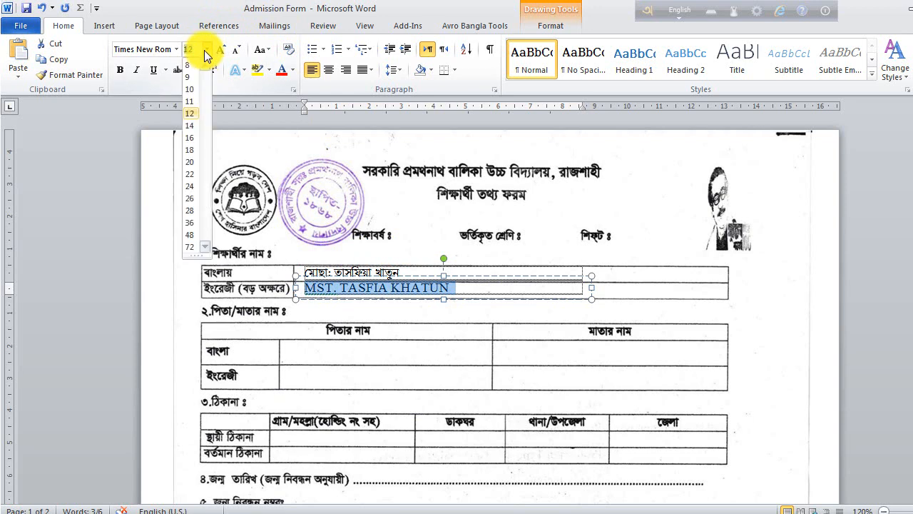
{"action": "left_click", "coordinate": [186, 85]}
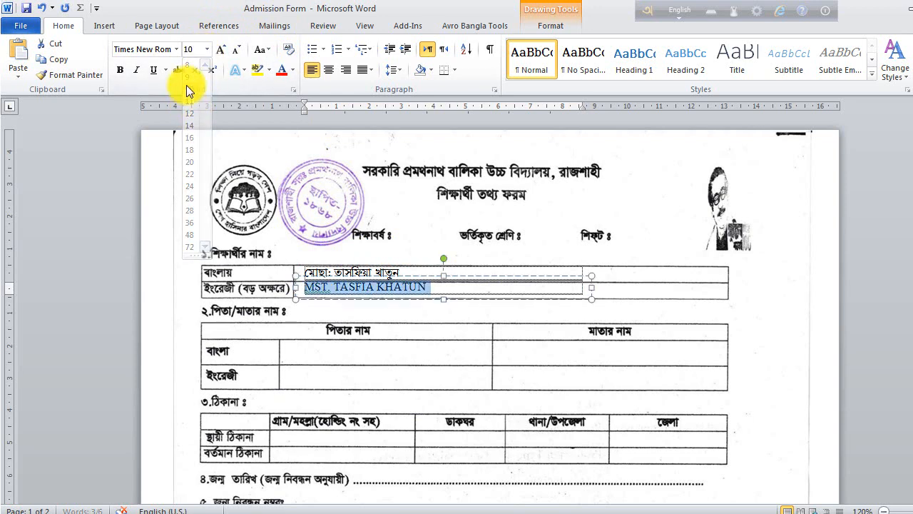
{"action": "left_click", "coordinate": [210, 51]}
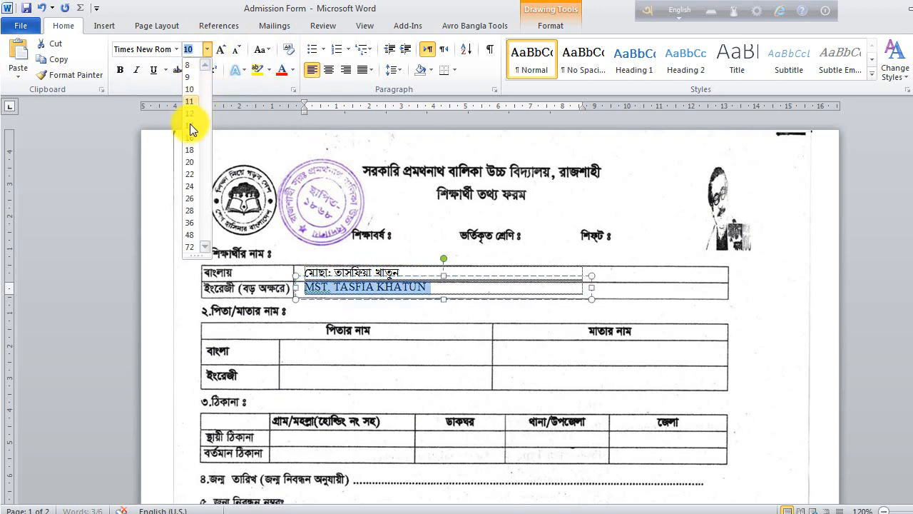
{"action": "left_click", "coordinate": [189, 125]}
{"action": "left_click", "coordinate": [208, 52]}
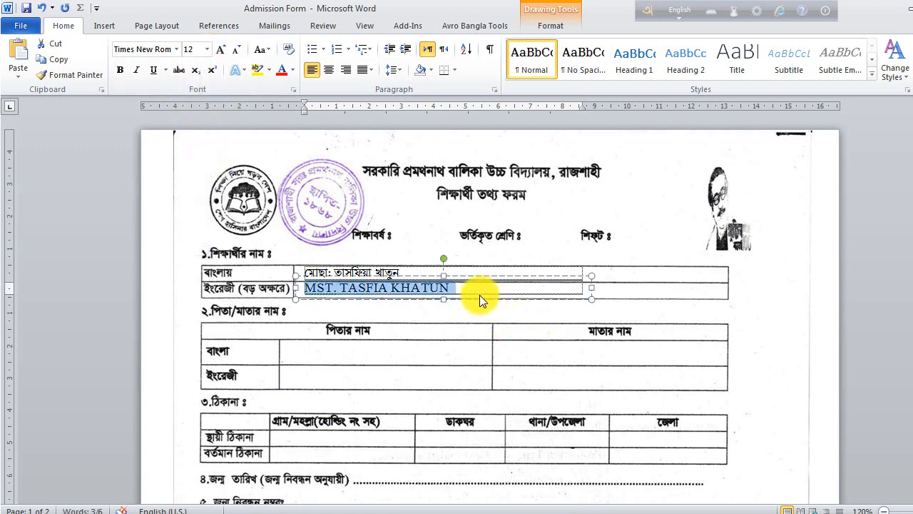
{"action": "left_click", "coordinate": [742, 298]}
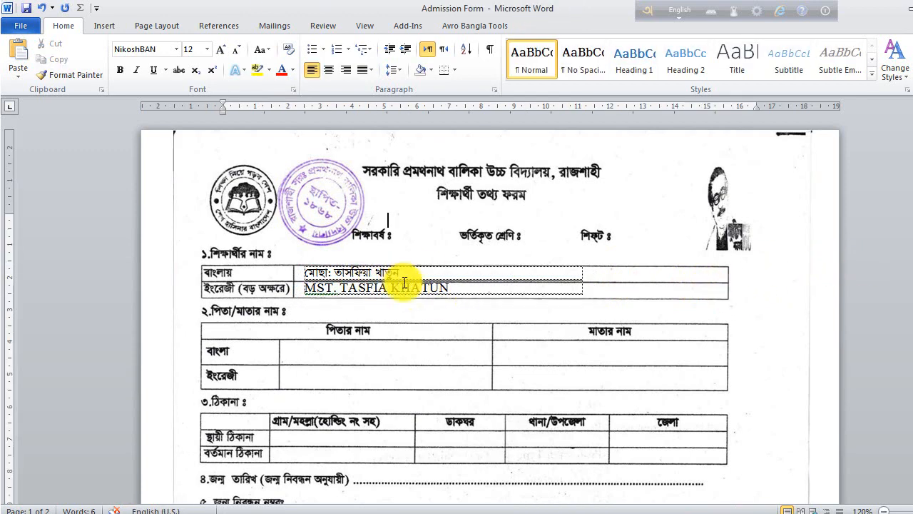
- Copy the name text box down onto item 4's birth-date line
{"action": "left_click", "coordinate": [420, 287]}
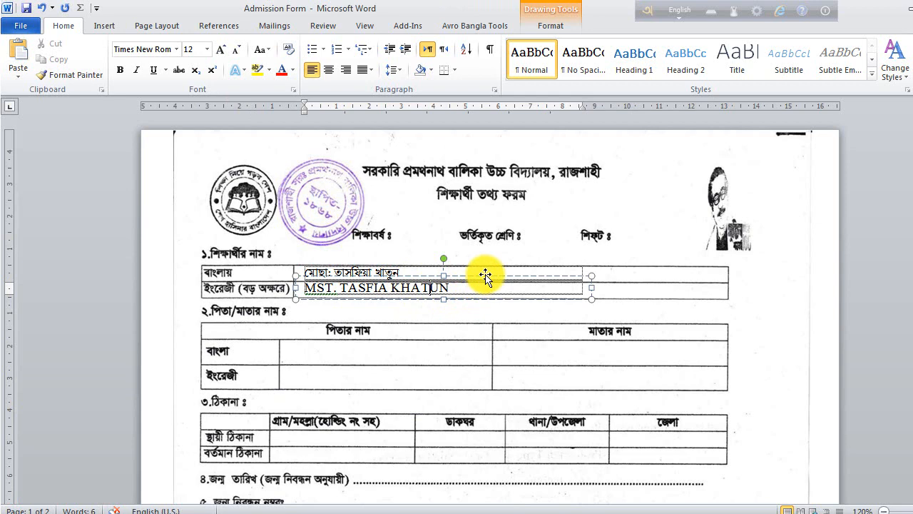
{"action": "left_click", "coordinate": [478, 276]}
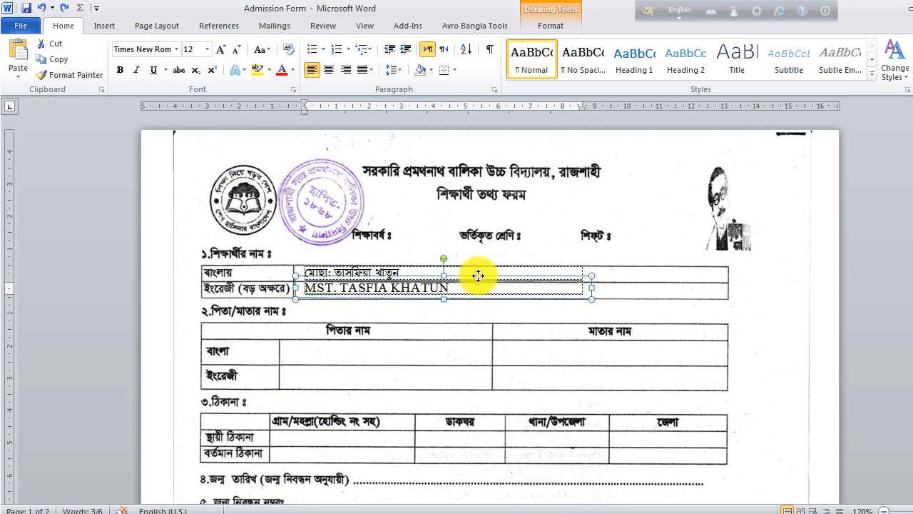
{"action": "left_click_drag", "start_coordinate": [478, 276], "coordinate": [458, 341]}
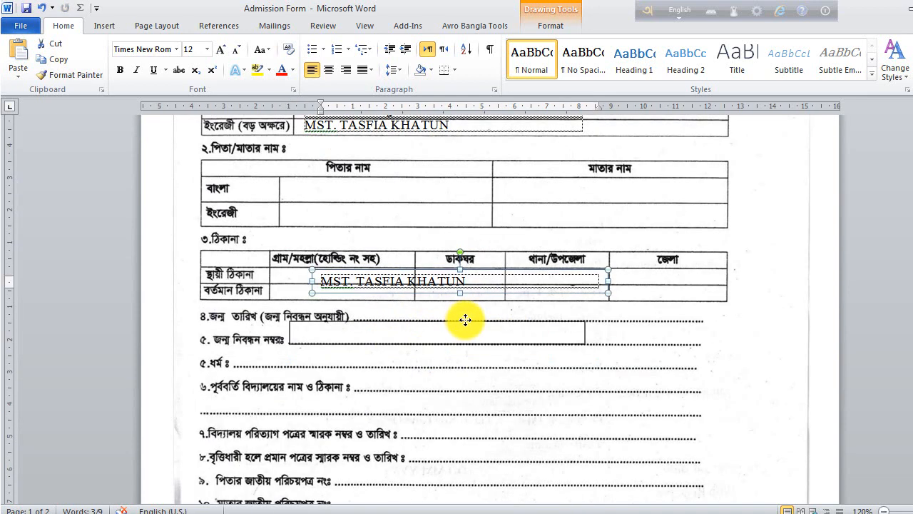
{"action": "mouse_move", "coordinate": [464, 319]}
{"action": "left_mouse_down"}
{"action": "mouse_move", "coordinate": [532, 304]}
{"action": "mouse_move", "coordinate": [362, 312]}
{"action": "left_mouse_up"}
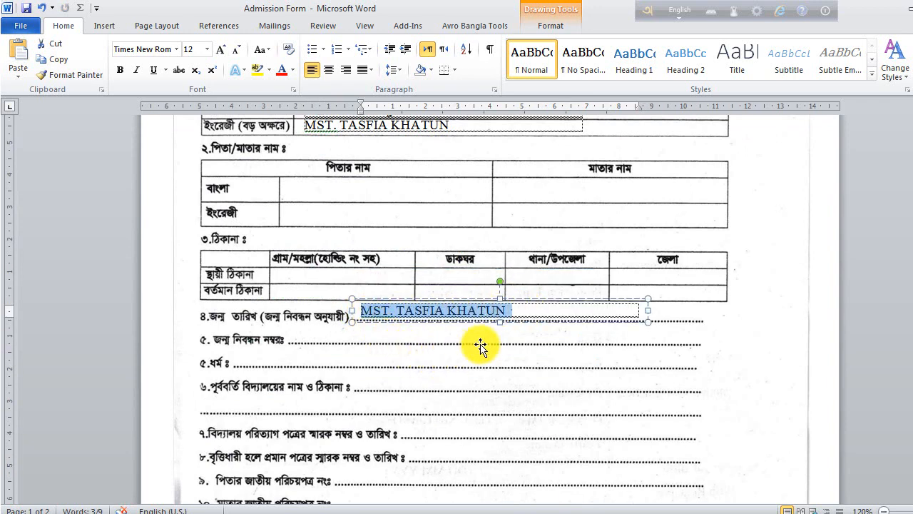
- Empty the copied box, set its font to NikoshBAN and switch Avro to Bangla
{"action": "left_click", "coordinate": [527, 308]}
{"action": "left_click_drag", "start_coordinate": [516, 310], "coordinate": [360, 311]}
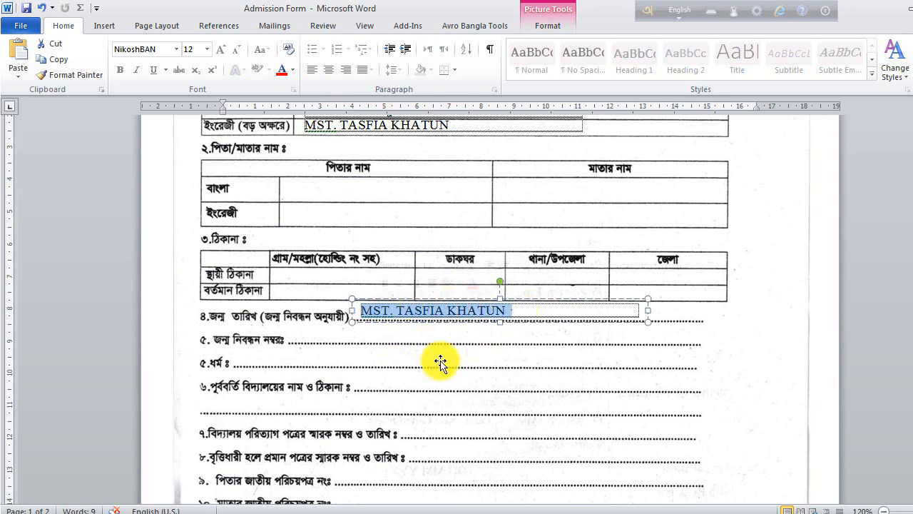
{"action": "key", "text": "Delete"}
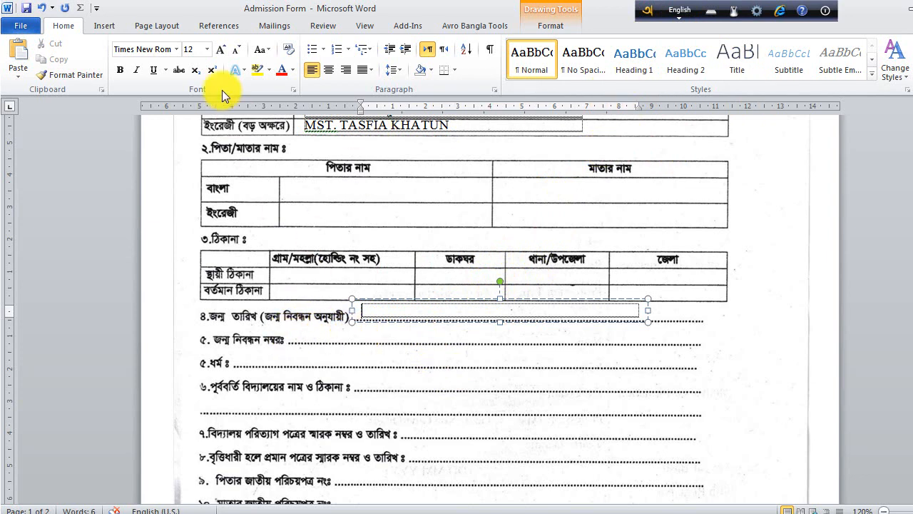
{"action": "left_click", "coordinate": [178, 50]}
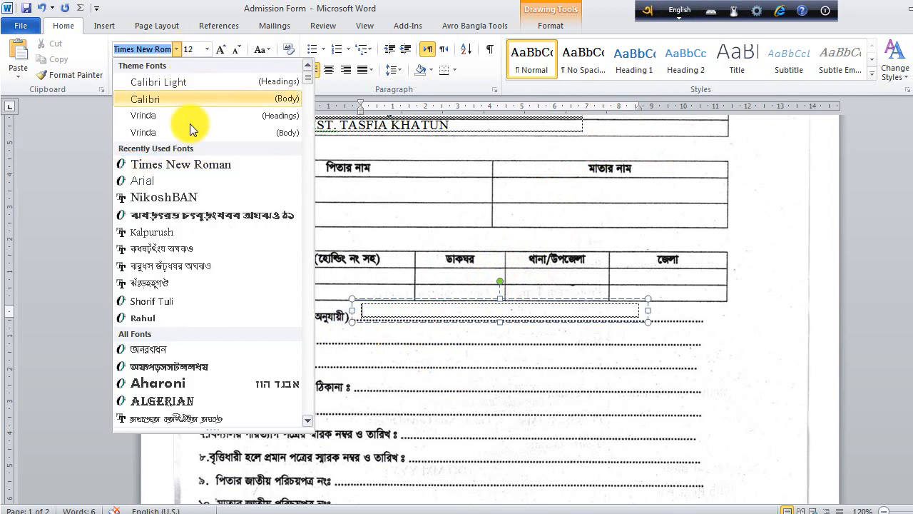
{"action": "left_click", "coordinate": [217, 198]}
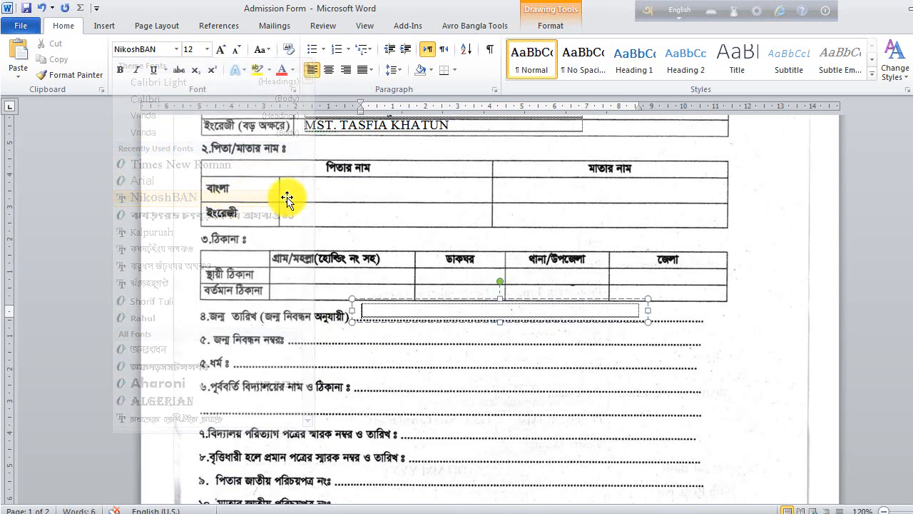
{"action": "left_click", "coordinate": [681, 15]}
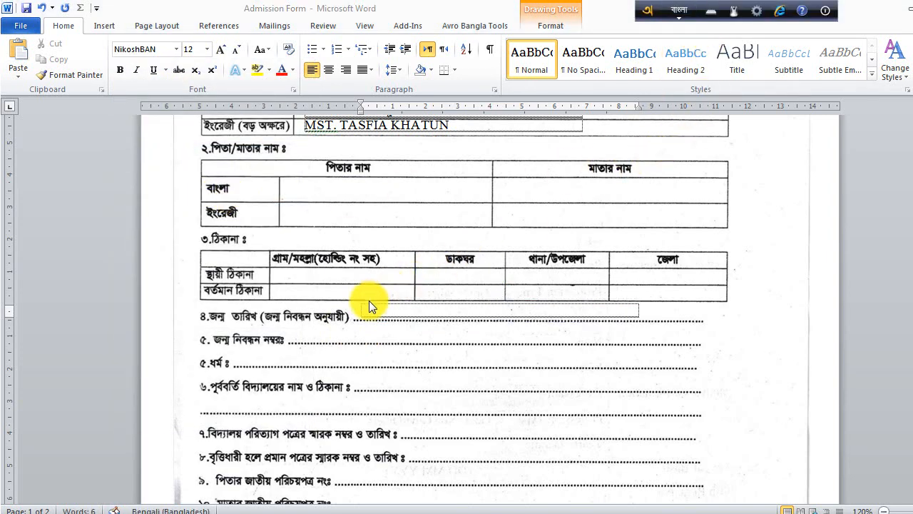
- Enter the birth date ১২/০৫/২০১৭ in the date box and deselect it
{"action": "left_click", "coordinate": [407, 308]}
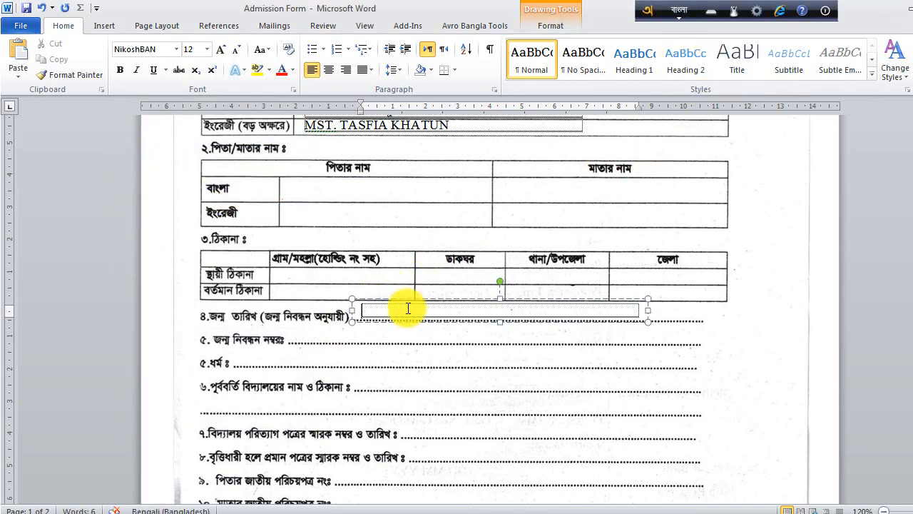
{"action": "type", "text": "১২/০৫/২০"}
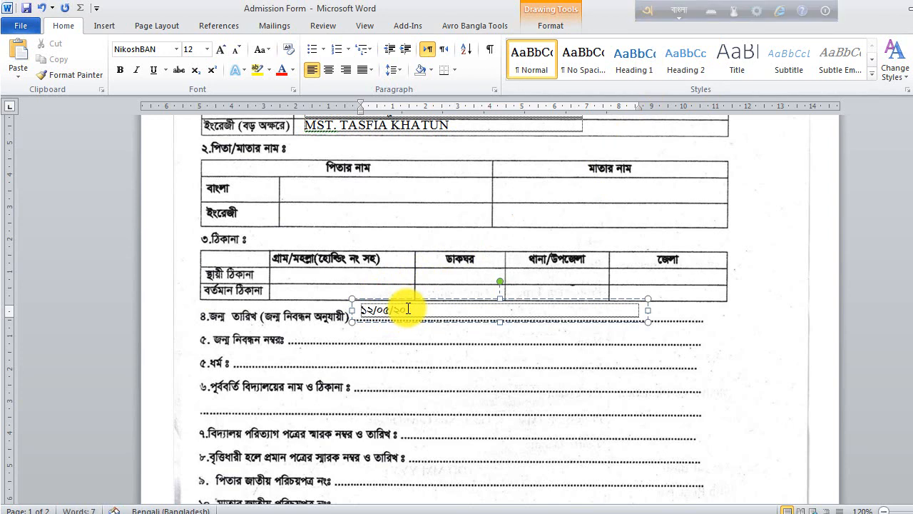
{"action": "type", "text": "১৭"}
{"action": "left_click", "coordinate": [764, 351]}
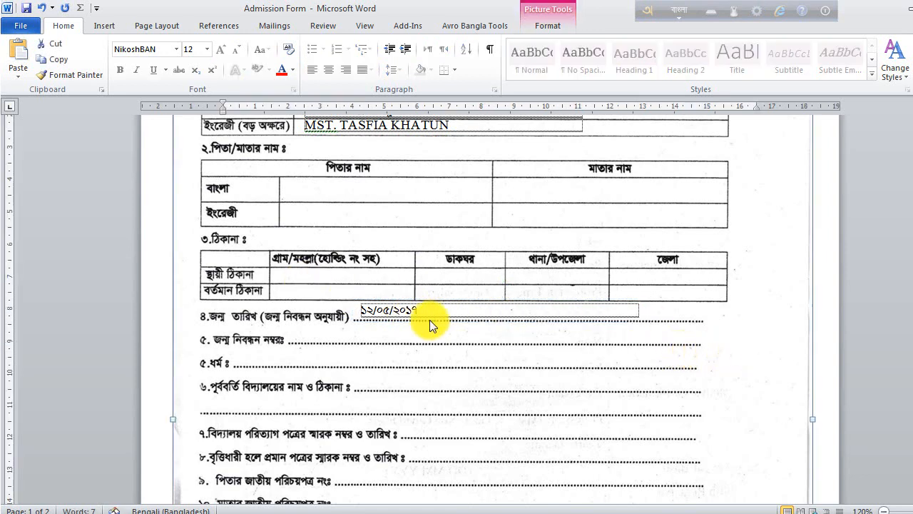
{"action": "left_click", "coordinate": [414, 312]}
{"action": "left_click", "coordinate": [792, 323]}
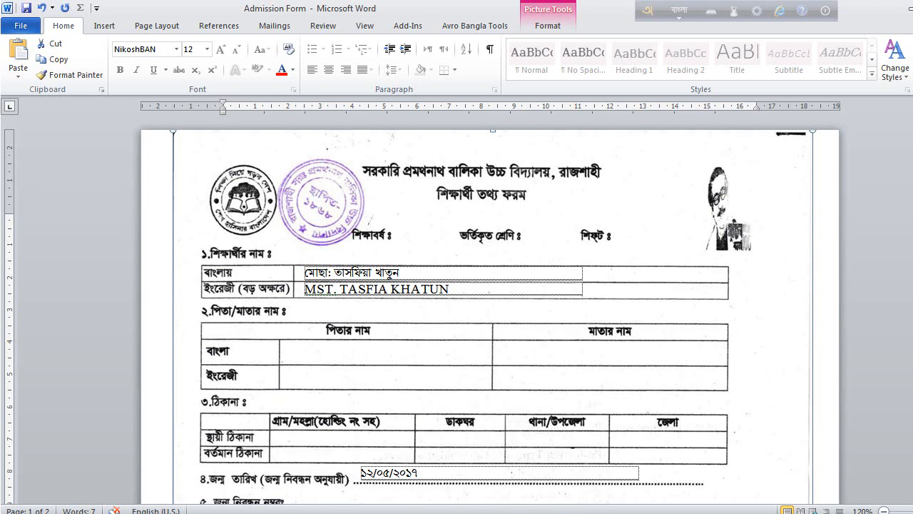
{"action": "triple_click", "coordinate": [163, 269]}
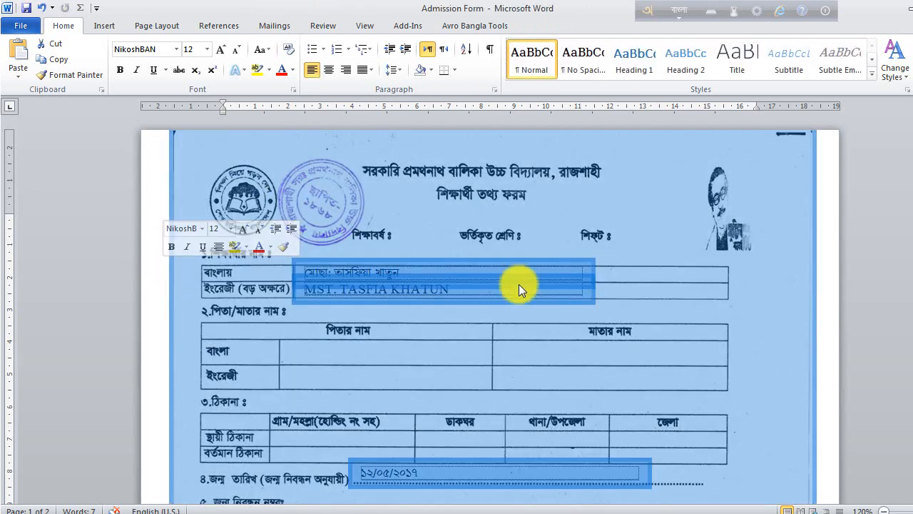
{"action": "left_click", "coordinate": [834, 345]}
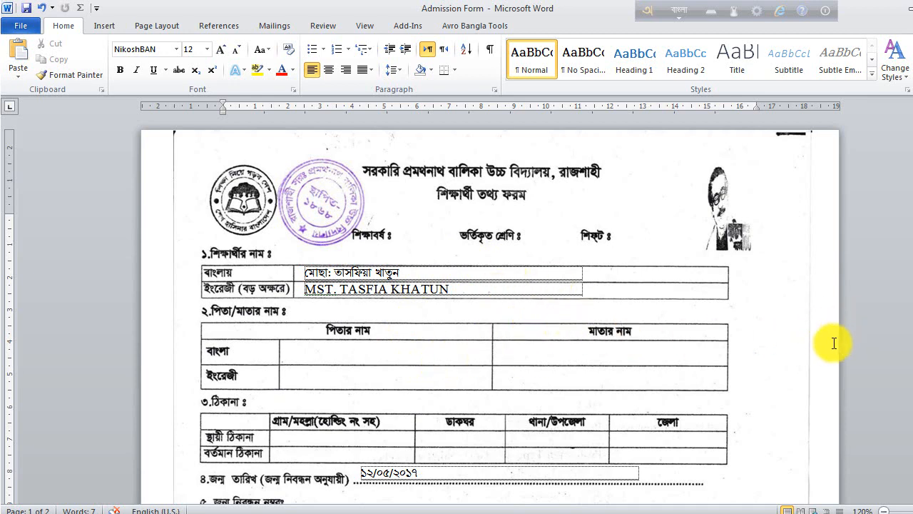
- Open Print Preview with Ctrl+F2, zoom in to inspect the form, then return to 100%
{"action": "key", "text": "ctrl+F2"}
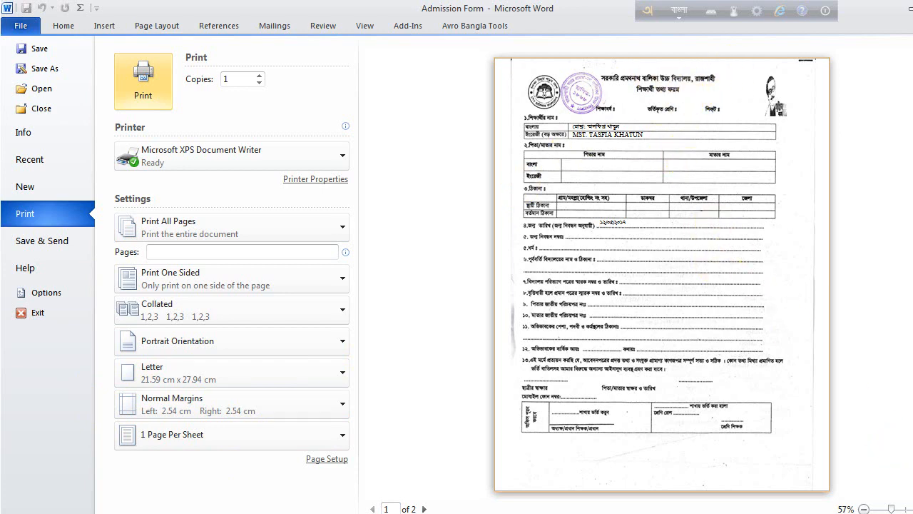
{"action": "left_click", "coordinate": [912, 509]}
{"action": "left_click", "coordinate": [912, 509]}
{"action": "left_click", "coordinate": [912, 509]}
{"action": "left_click", "coordinate": [912, 509]}
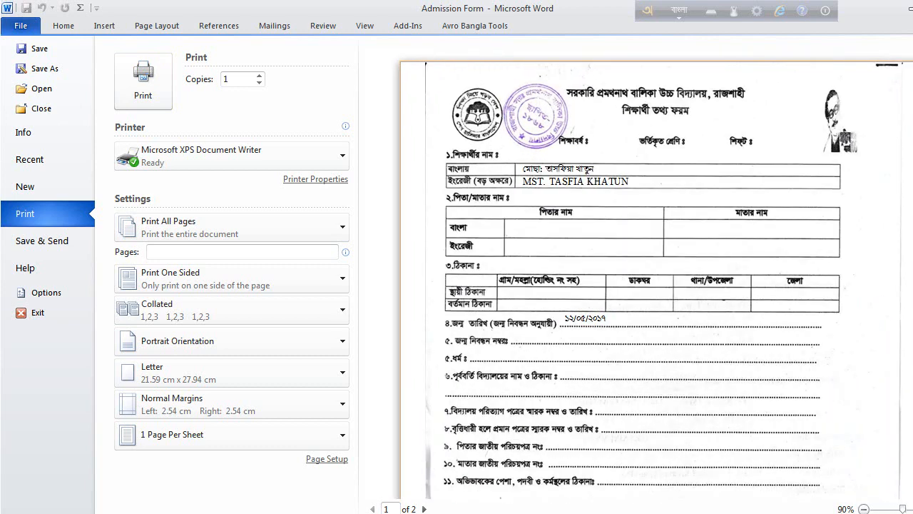
{"action": "left_click", "coordinate": [912, 509]}
{"action": "left_click", "coordinate": [912, 509]}
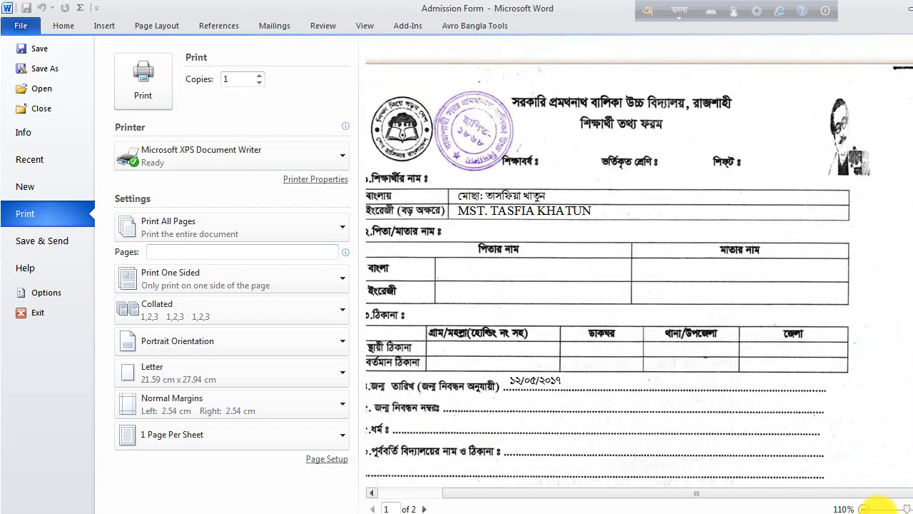
{"action": "left_click", "coordinate": [864, 510]}
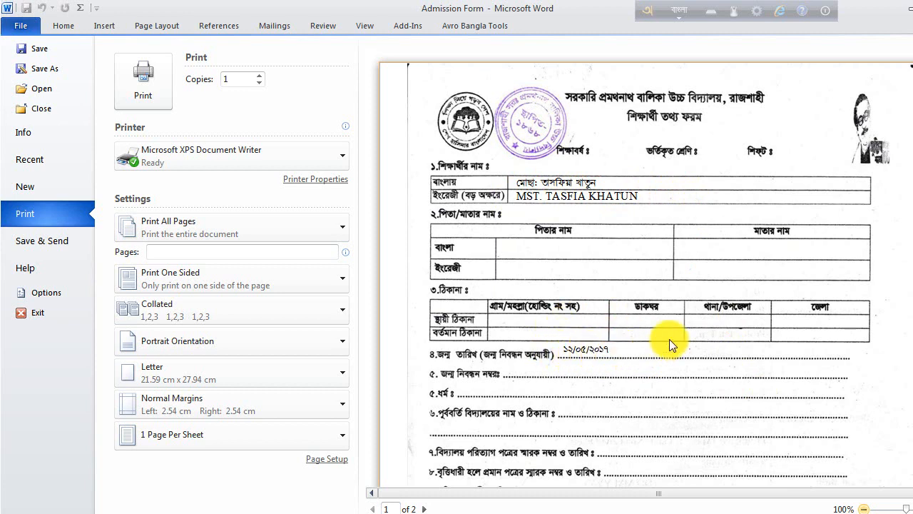
{"action": "scroll", "coordinate": [573, 359], "scroll_direction": "down", "scroll_amount": 1, "text": "ctrl"}
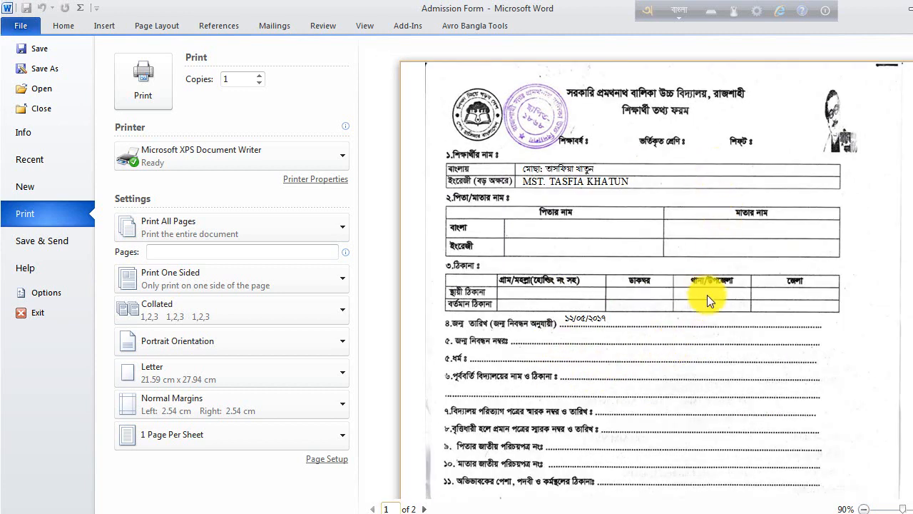